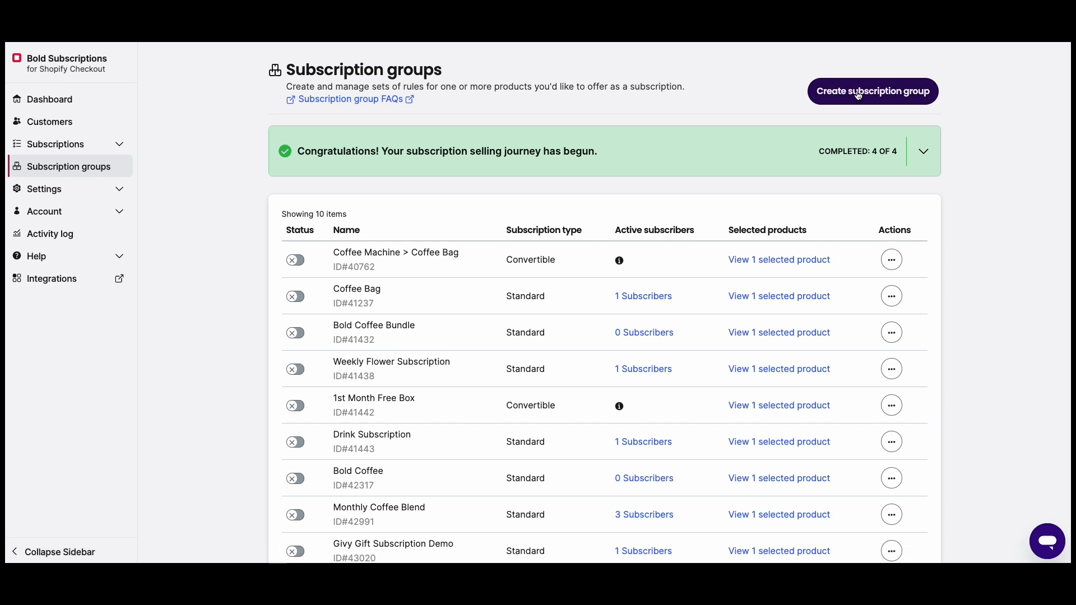
# - Name the group 'Coffee Monthly Subscription' and add Bold Catalyst, BOLD Coffee, El Limoncillo Premium and Bold Coffee Bundle
pyautogui.click(697, 157)
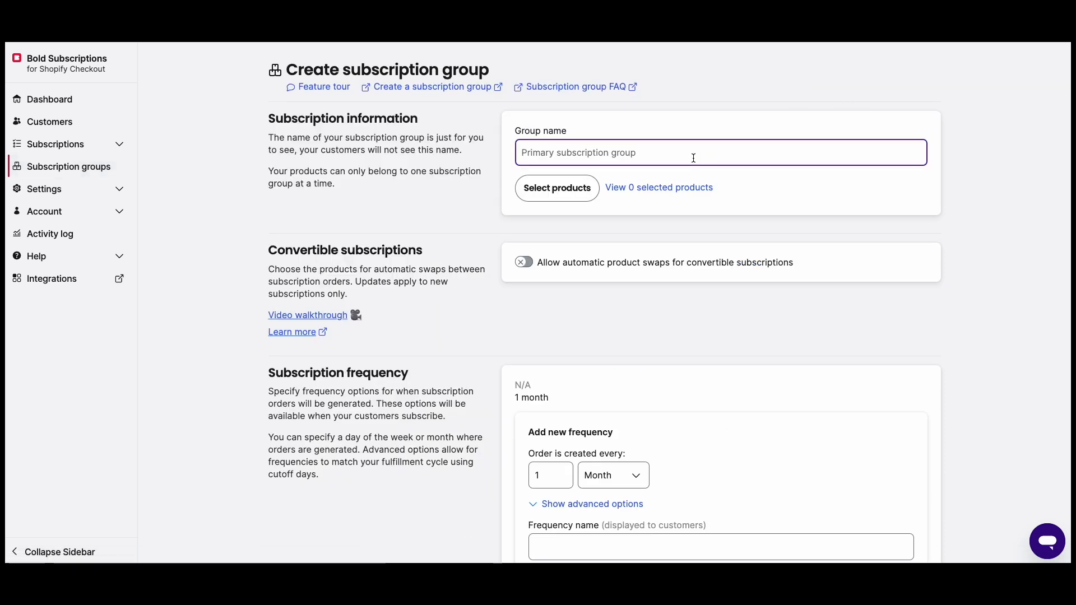
pyautogui.write('Coffee ')
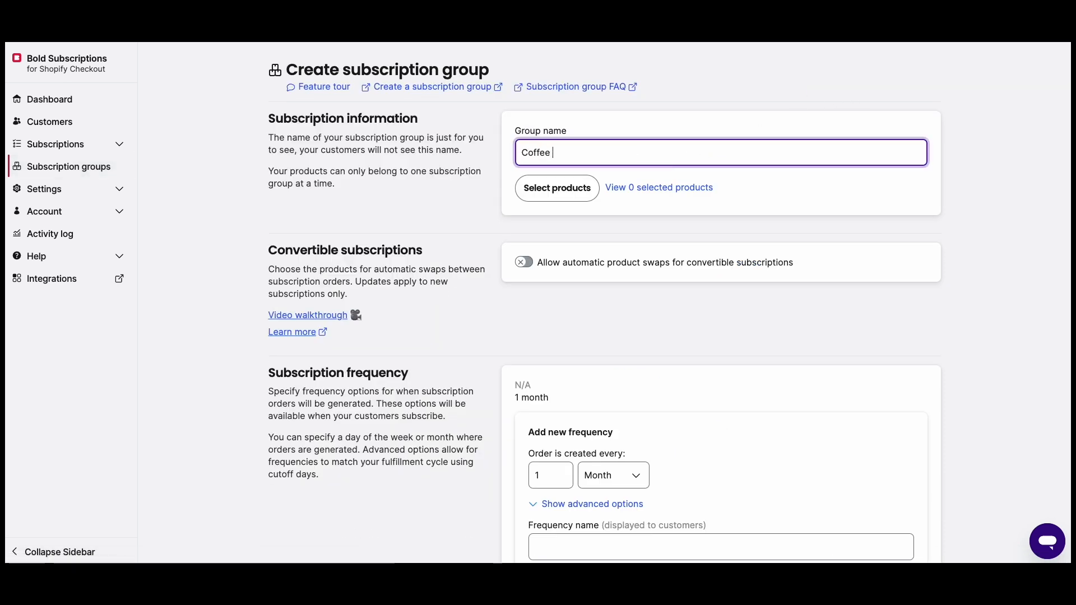
pyautogui.write('Monthly Subscription')
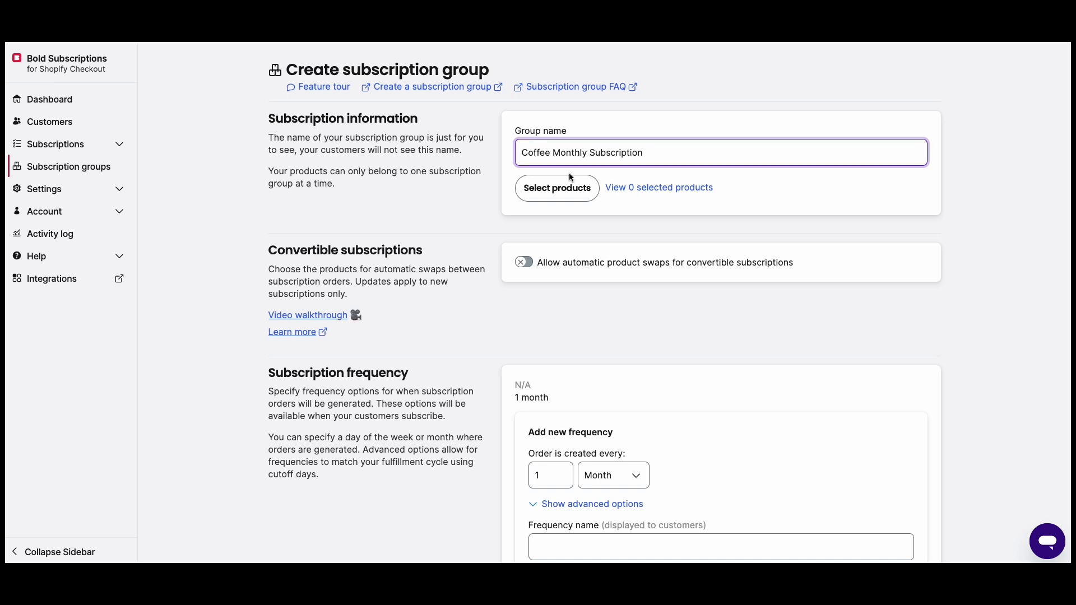
pyautogui.click(522, 192)
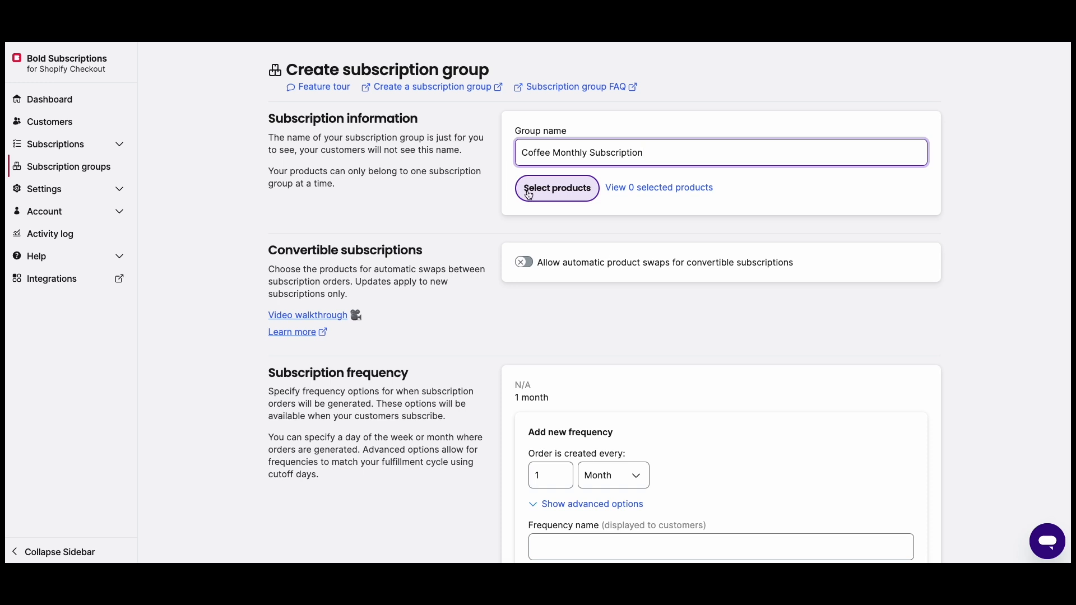
pyautogui.click(529, 193)
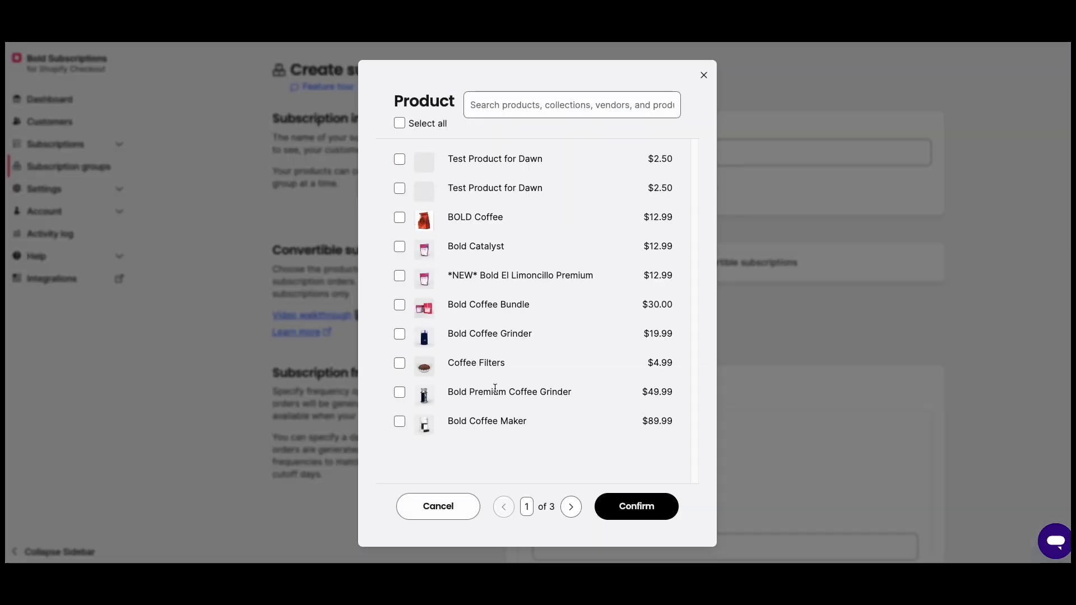
pyautogui.click(399, 247)
pyautogui.click(399, 217)
pyautogui.click(399, 277)
pyautogui.click(400, 305)
pyautogui.click(633, 507)
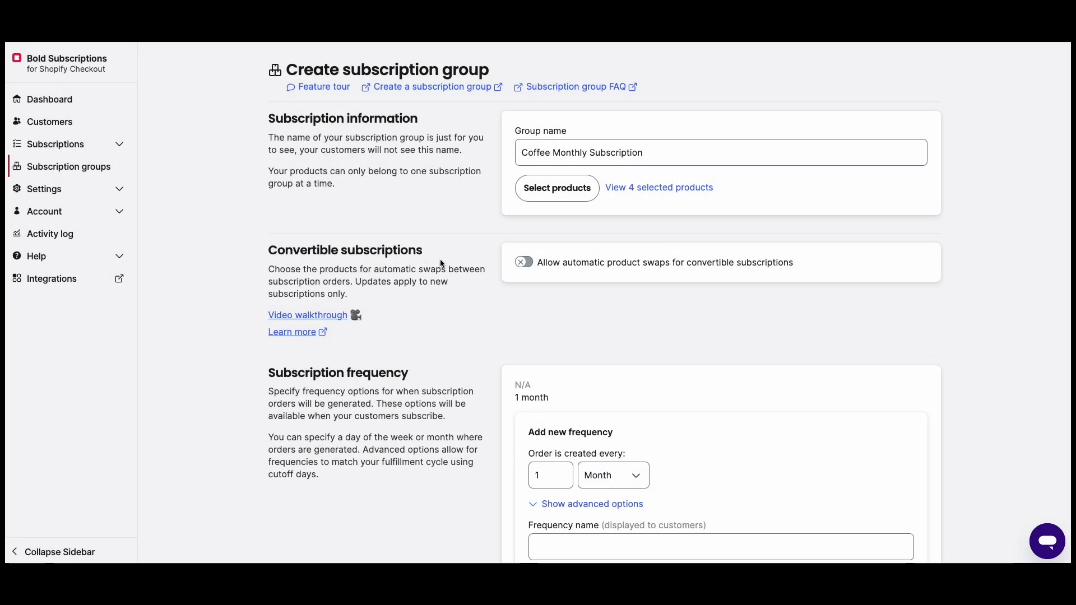
pyautogui.scroll(-1, 466, 280)
# - Name the first delivery frequency 'Every 1 Month' and save it
pyautogui.scroll(-3, 466, 277)
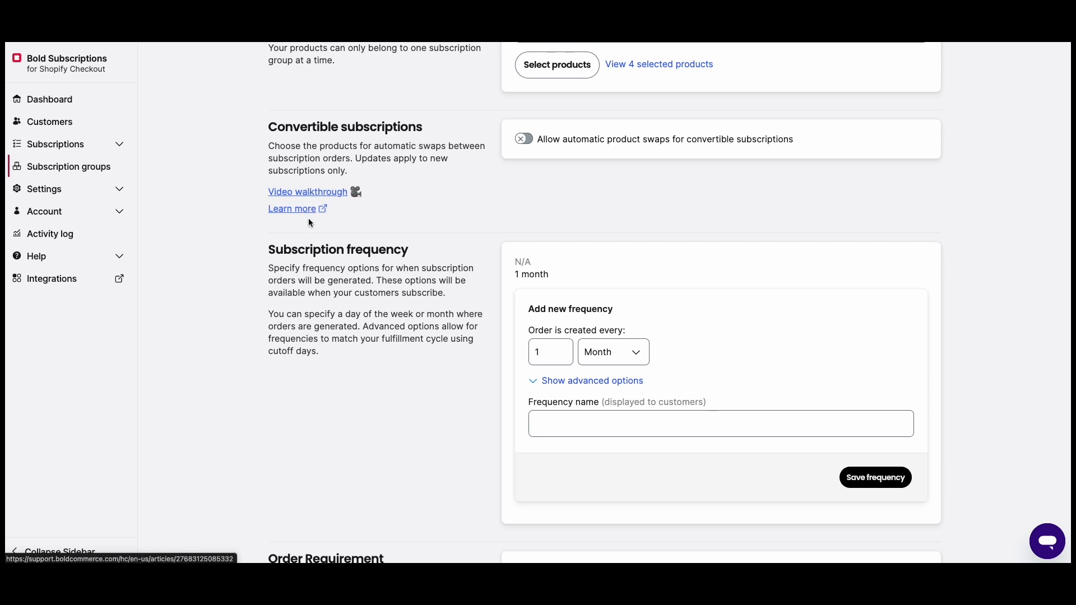
pyautogui.scroll(-1, 330, 235)
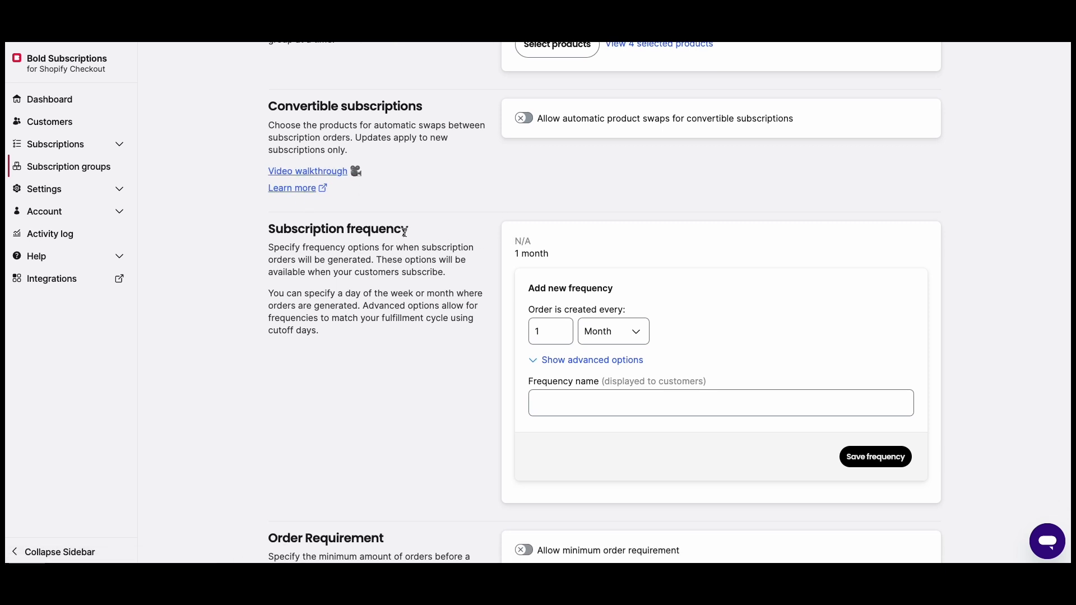
pyautogui.scroll(-3, 503, 278)
pyautogui.click(560, 290)
pyautogui.write('Every 1 Month')
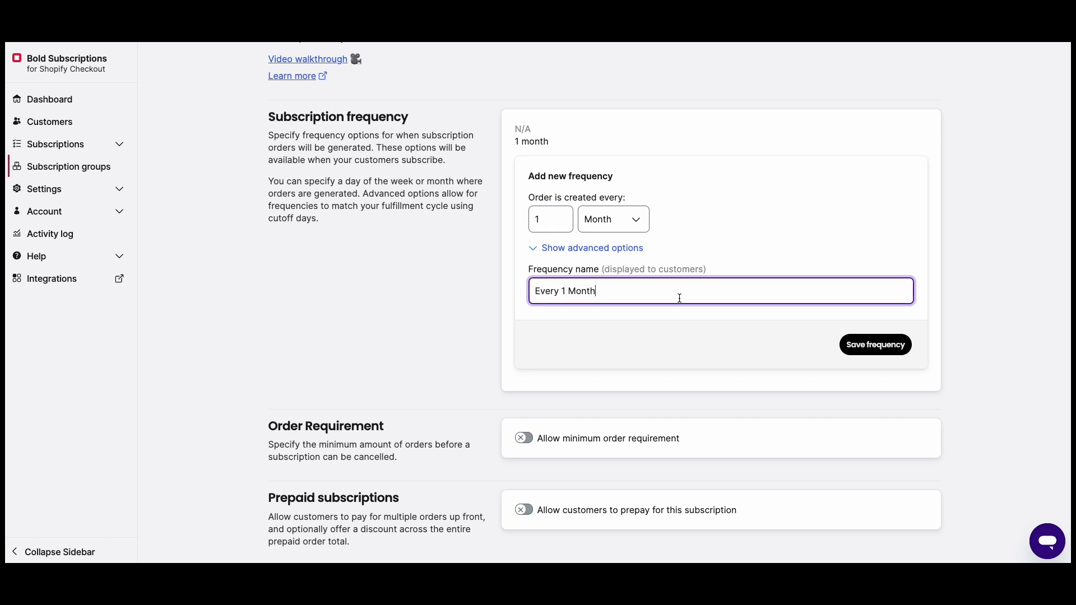
pyautogui.click(846, 344)
# - Add a 2-month frequency named 'Every 2 Months' and save it
pyautogui.click(607, 218)
pyautogui.click(543, 311)
pyautogui.click(562, 308)
pyautogui.click(570, 375)
pyautogui.write('Every 2 Months')
pyautogui.click(883, 437)
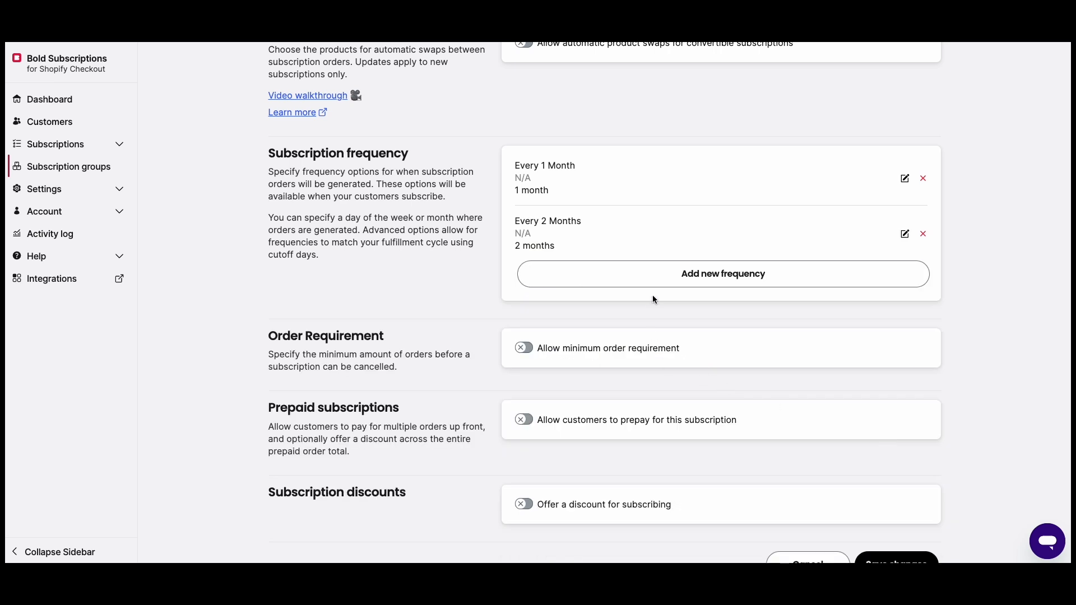
# - Add a 3-month frequency named 'Every 3 Months' and save it
pyautogui.click(645, 275)
pyautogui.click(563, 366)
pyautogui.click(563, 365)
pyautogui.click(553, 442)
pyautogui.write('Wv')
pyautogui.press('BackSpace')
pyautogui.press('BackSpace')
pyautogui.write('Every 3 Months')
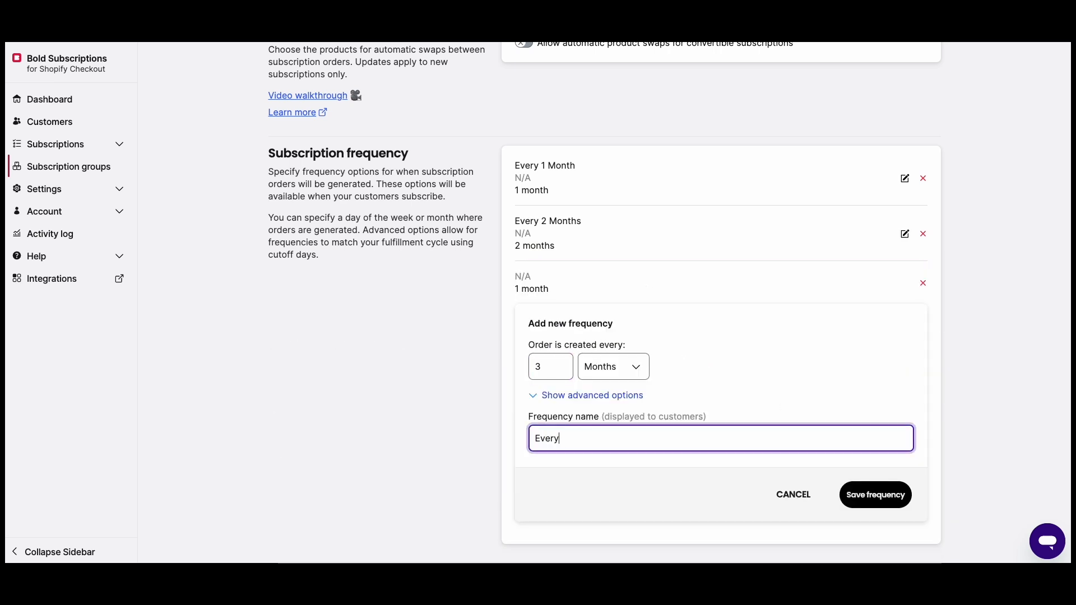
pyautogui.click(864, 498)
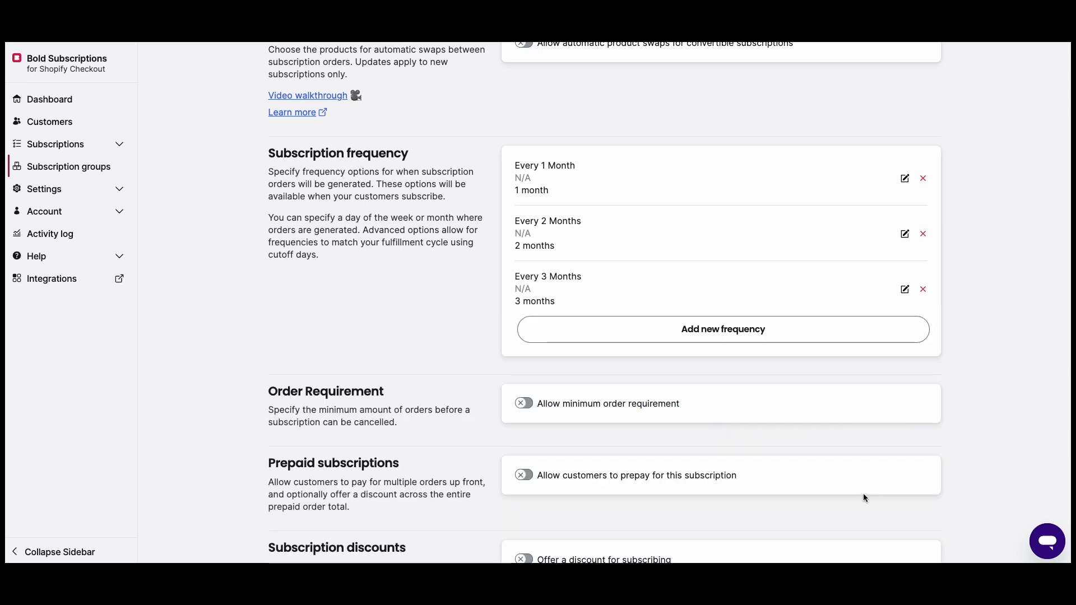
pyautogui.click(905, 180)
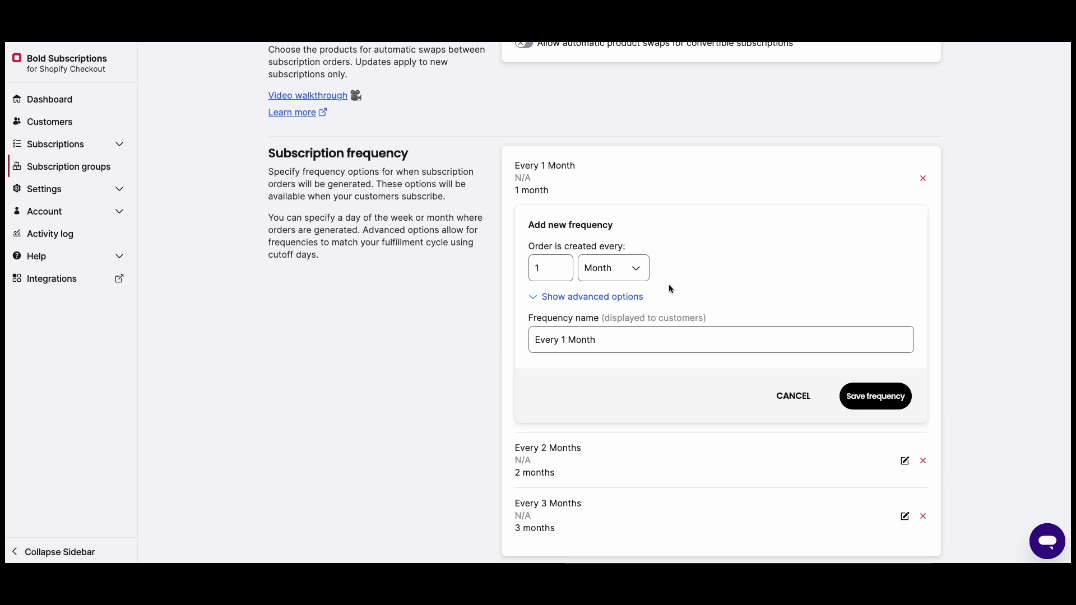
pyautogui.click(574, 297)
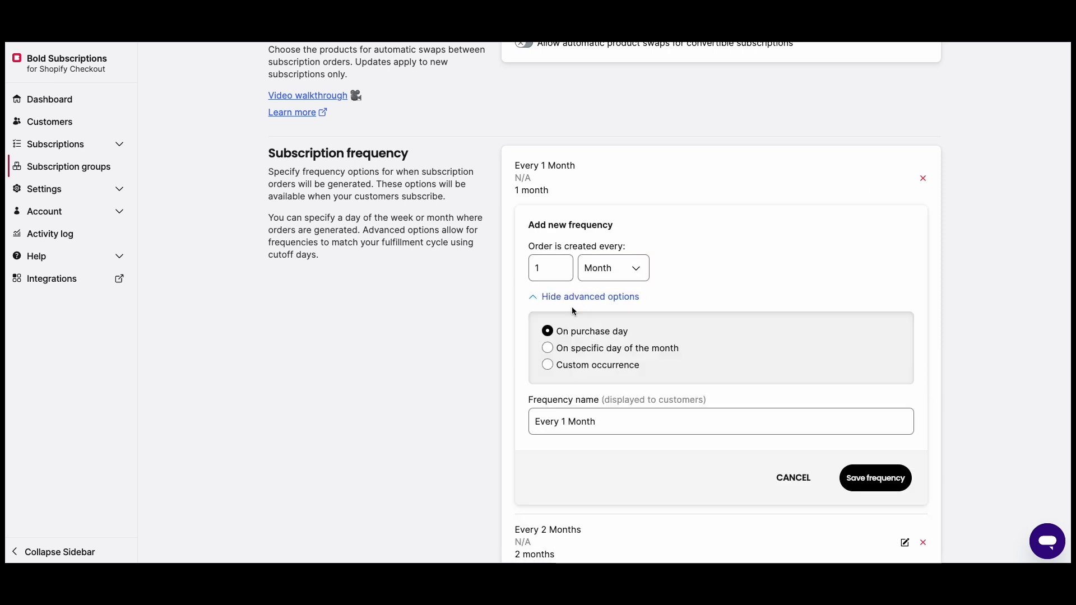
pyautogui.click(572, 349)
pyautogui.scroll(-1, 598, 365)
pyautogui.click(579, 374)
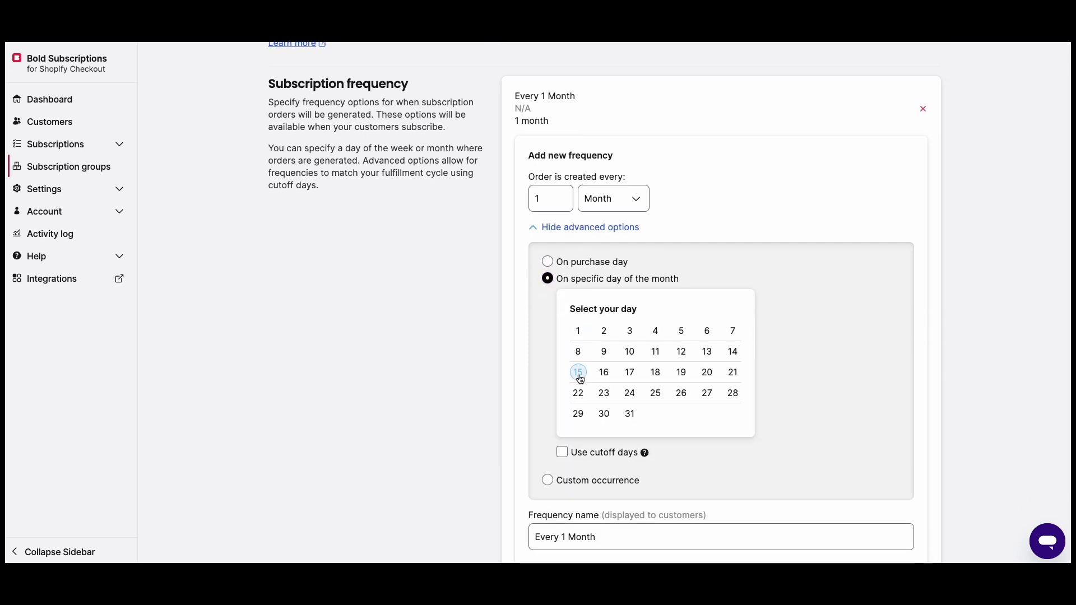
pyautogui.scroll(-2, 532, 337)
pyautogui.click(599, 367)
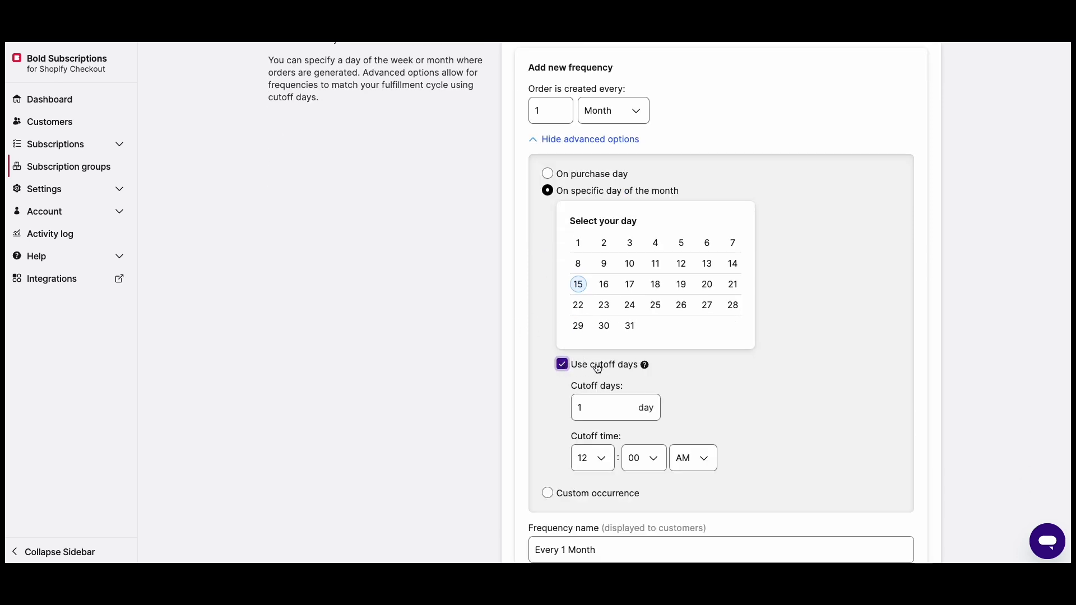
pyautogui.moveTo(645, 365)
pyautogui.click(562, 365)
pyautogui.click(547, 174)
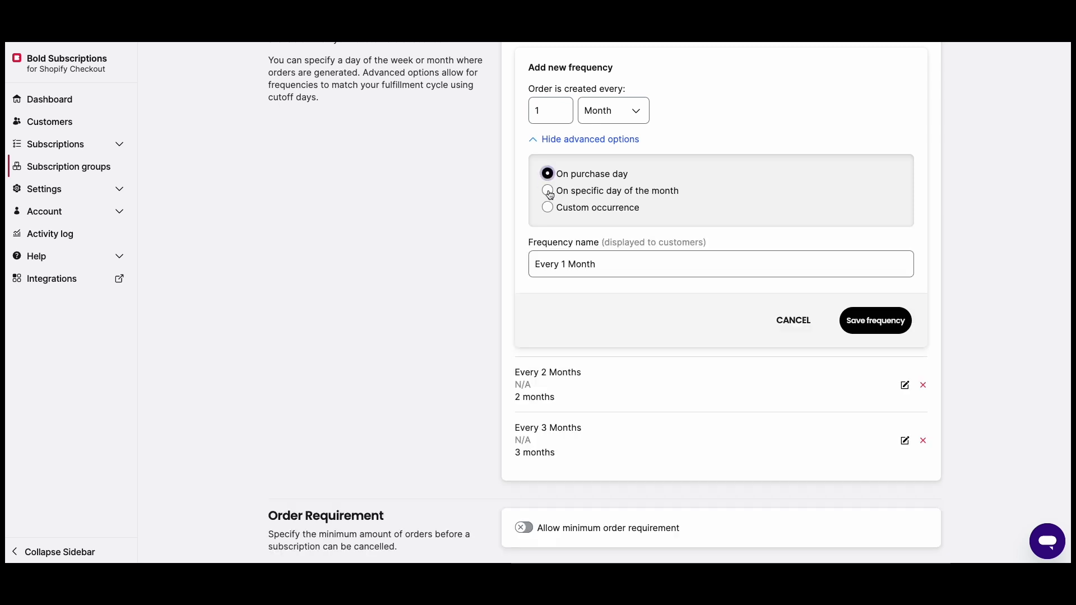
pyautogui.scroll(1, 842, 328)
pyautogui.click(863, 340)
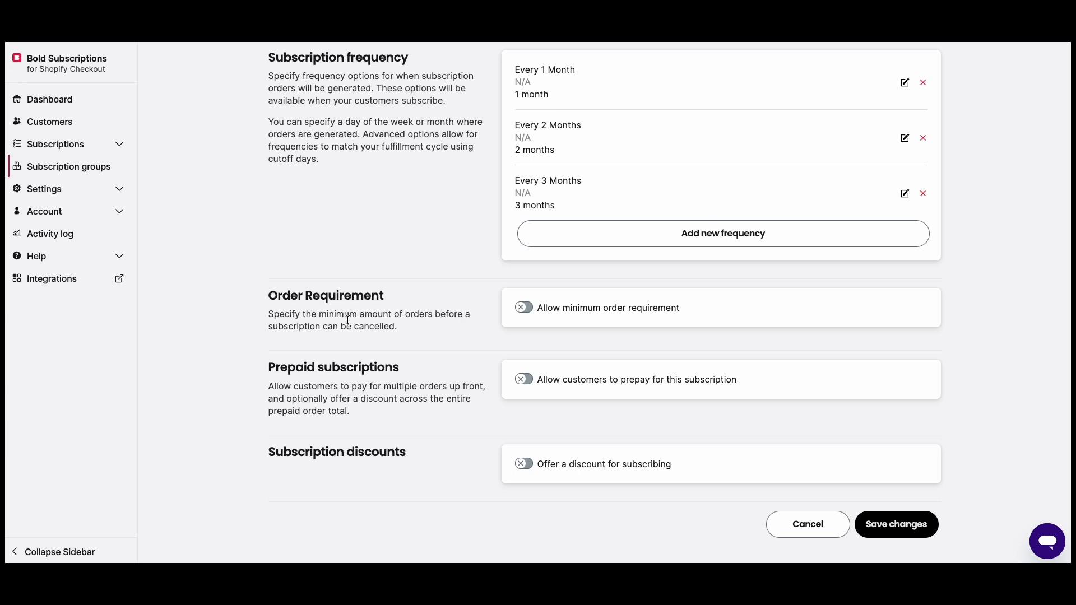
# - Turn on the minimum order requirement, setting 4 orders before cancellation is allowed
pyautogui.click(525, 308)
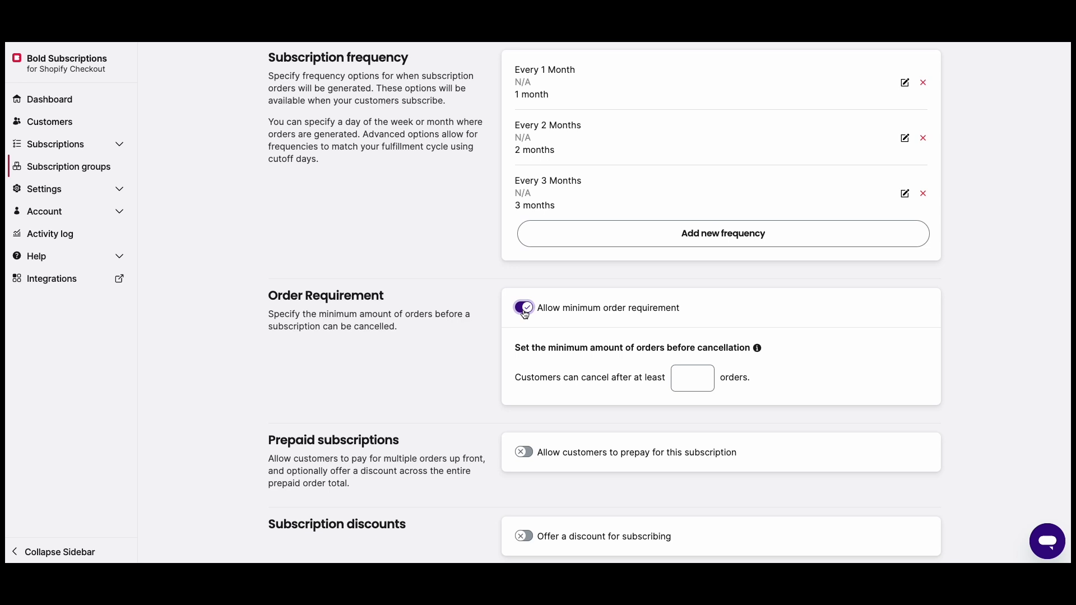
pyautogui.click(681, 381)
pyautogui.write('5')
pyautogui.click(491, 366)
pyautogui.scroll(-1, 506, 367)
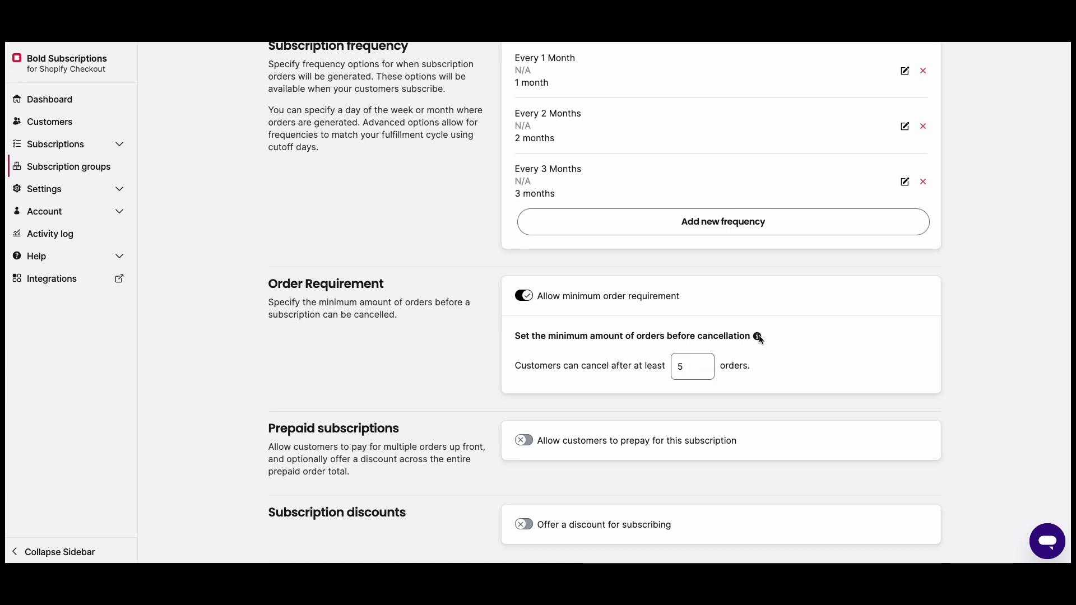
pyautogui.moveTo(759, 338)
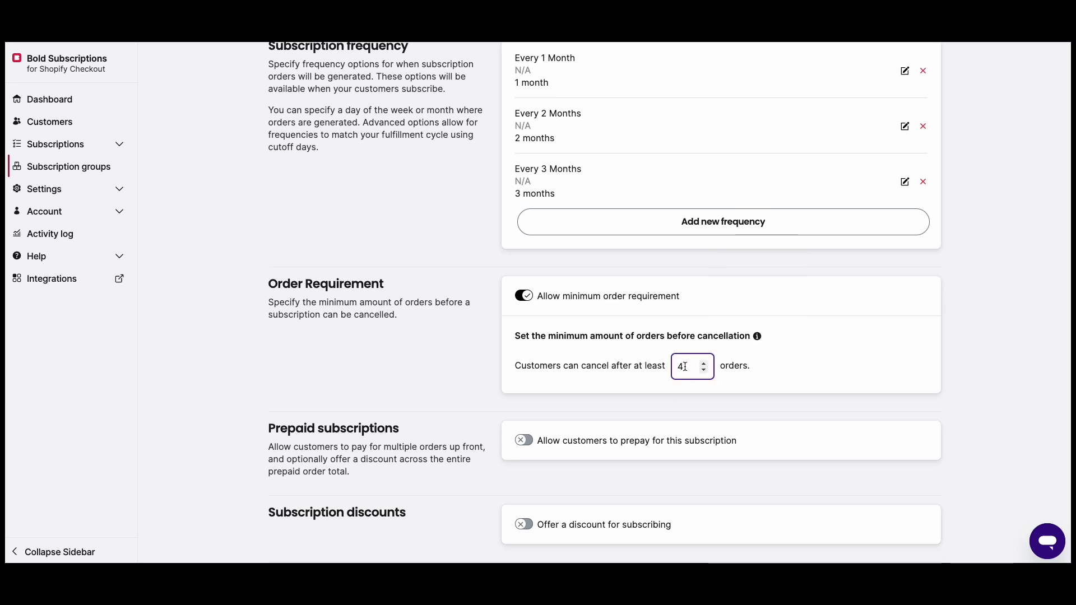
pyautogui.click(500, 349)
pyautogui.scroll(-1, 490, 348)
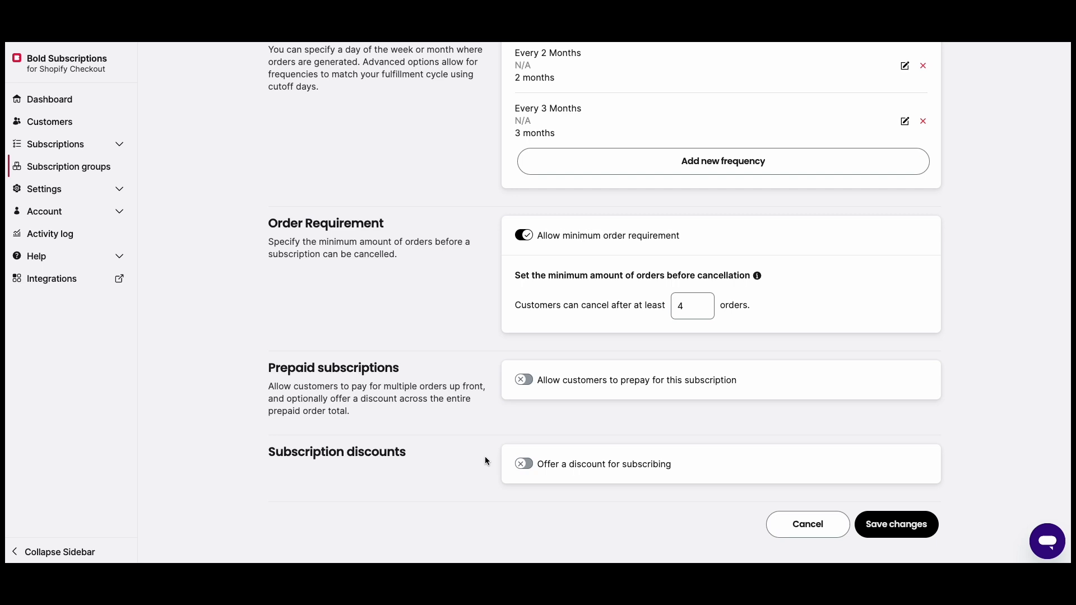
# - Switch on the subscribing discount at 50, keeping Percent off(%) as the type
pyautogui.click(524, 464)
pyautogui.scroll(-2, 527, 459)
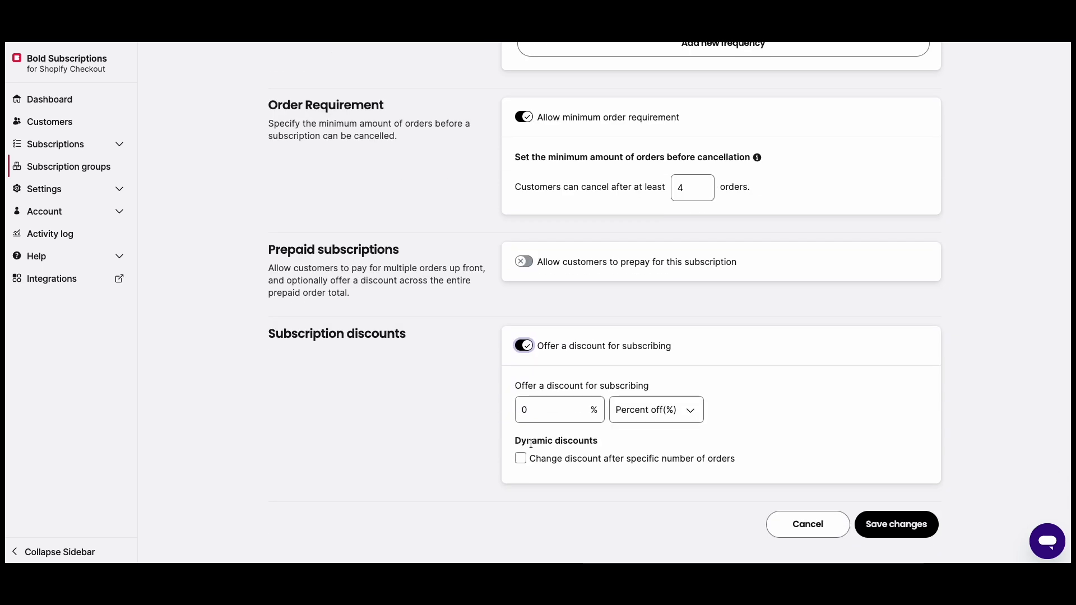
pyautogui.click(636, 420)
pyautogui.click(542, 407)
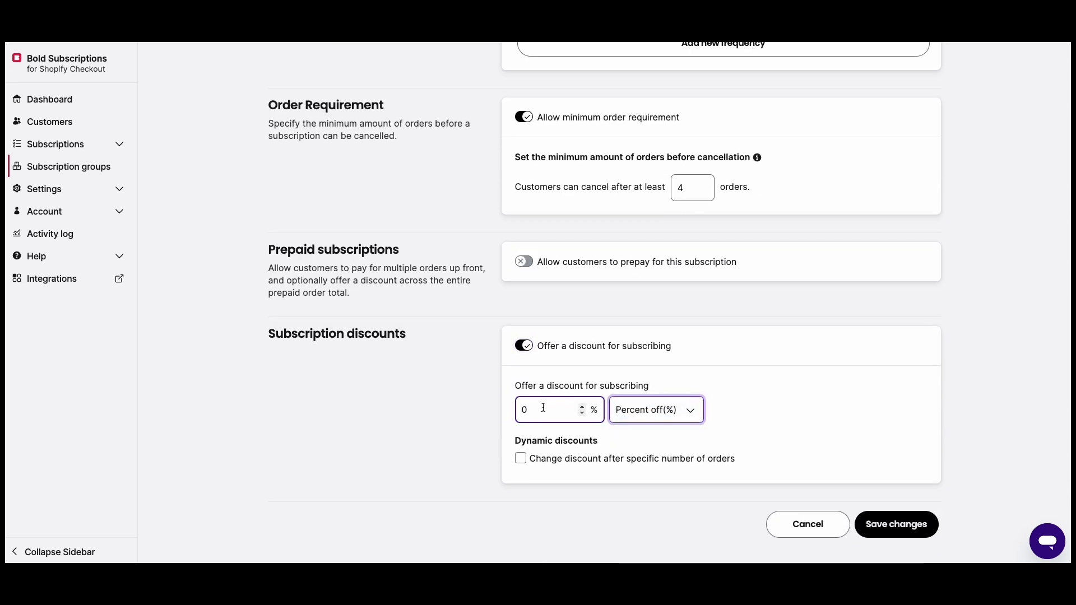
pyautogui.doubleClick(526, 411)
pyautogui.write('50')
pyautogui.click(442, 396)
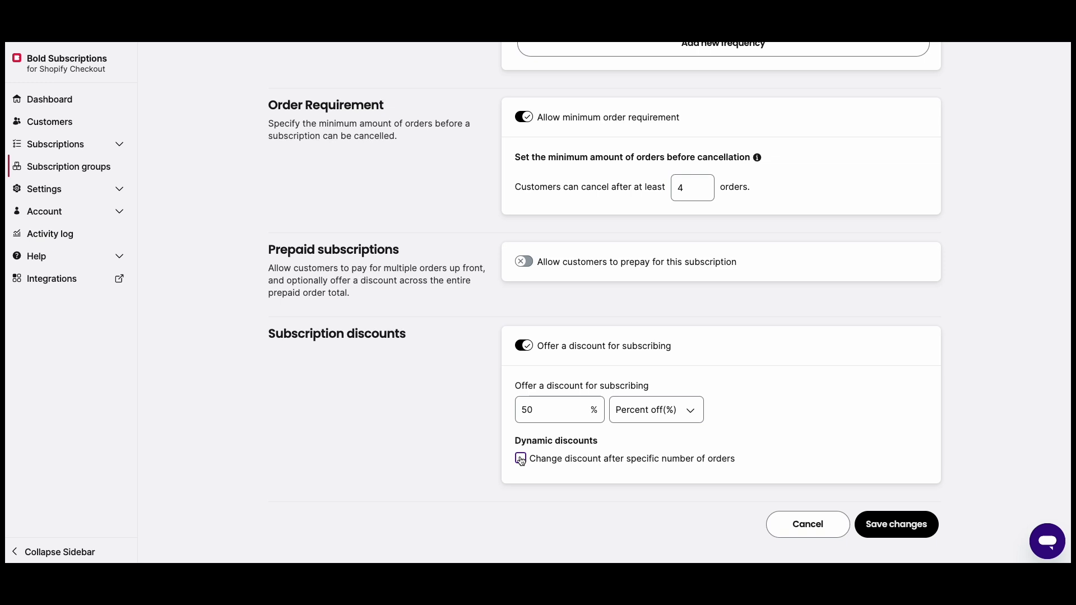
# - Enable the dynamic discount change to take effect after the 1st order
pyautogui.click(520, 460)
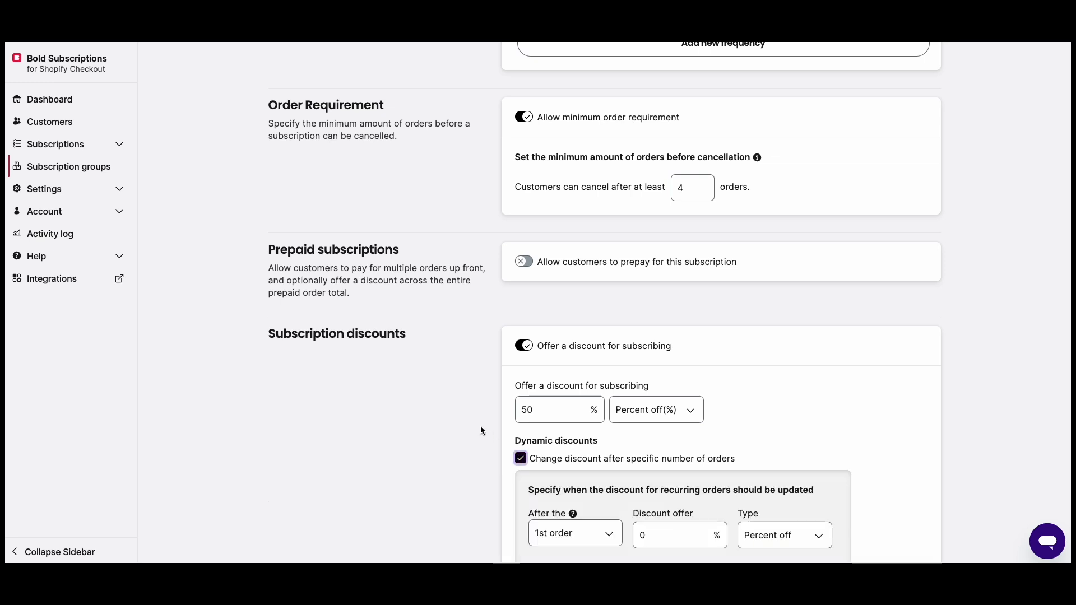
pyautogui.scroll(-2, 480, 425)
pyautogui.click(656, 426)
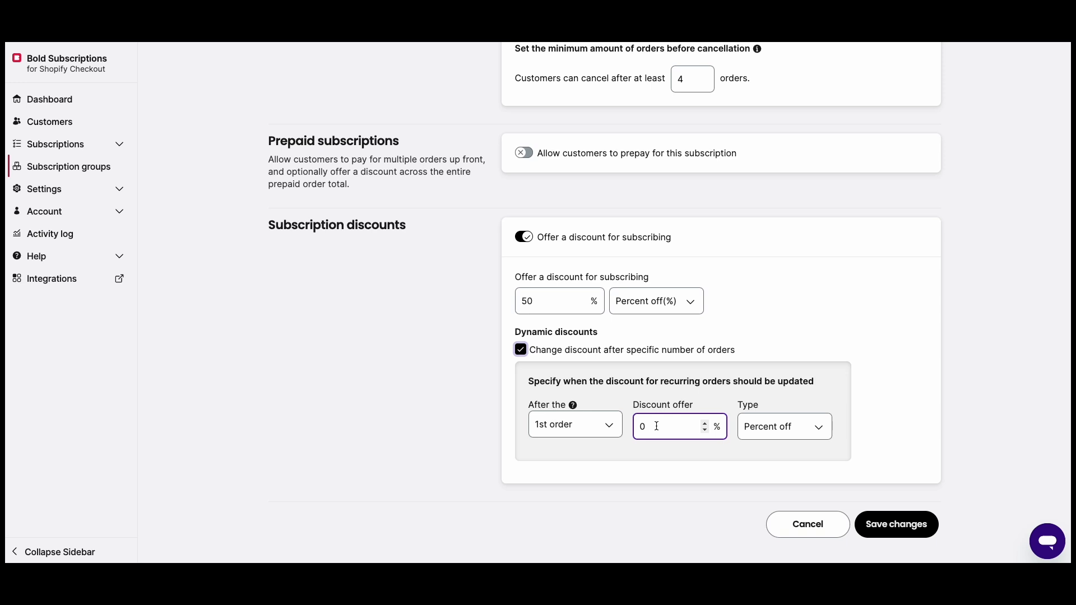
pyautogui.click(521, 350)
pyautogui.click(522, 458)
pyautogui.click(567, 425)
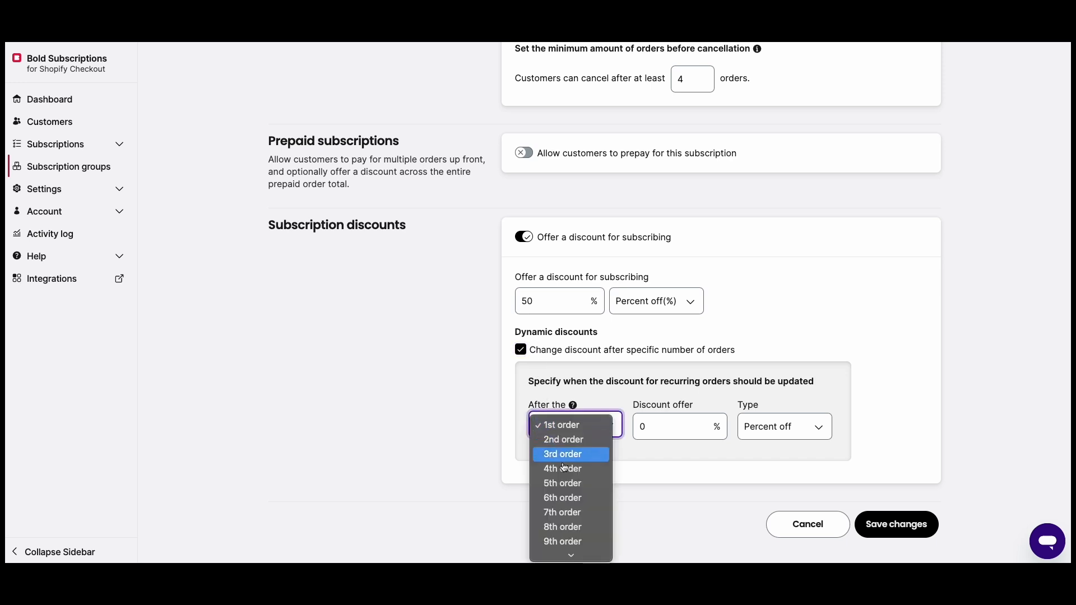
pyautogui.scroll(-5, 571, 465)
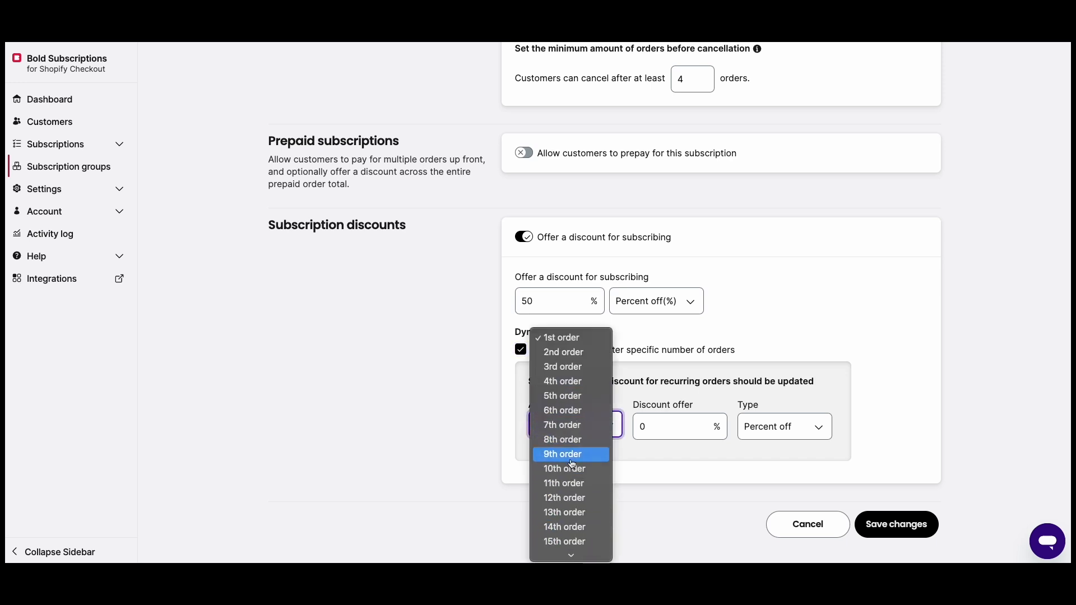
pyautogui.click(496, 447)
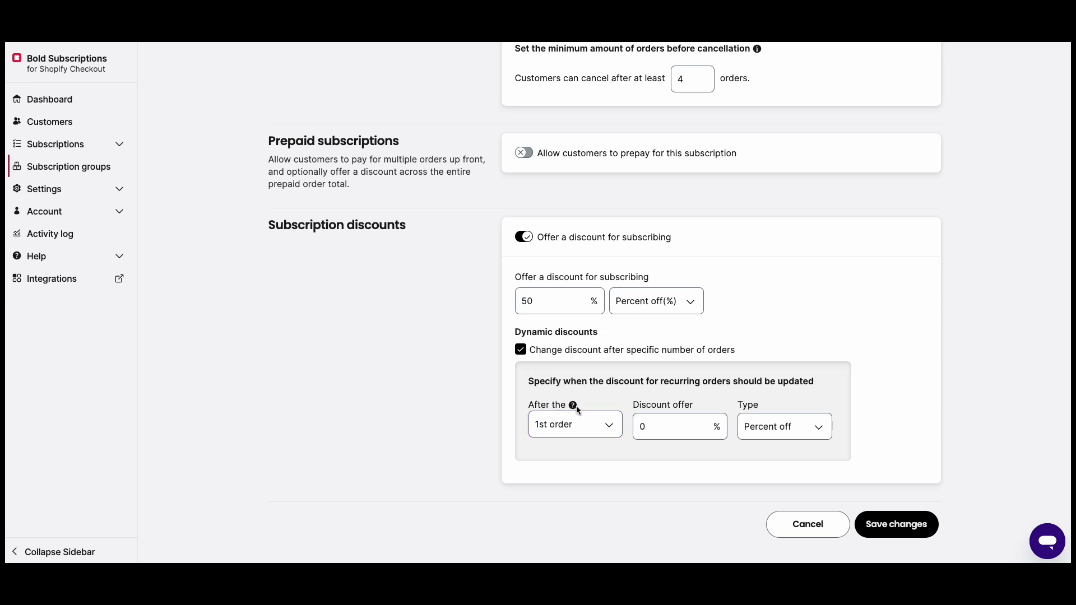
pyautogui.click(571, 424)
pyautogui.click(573, 426)
# - Set the later discount offer to 10 Percent off and save the group
pyautogui.moveTo(667, 430); pyautogui.dragTo(637, 426)
pyautogui.write('10')
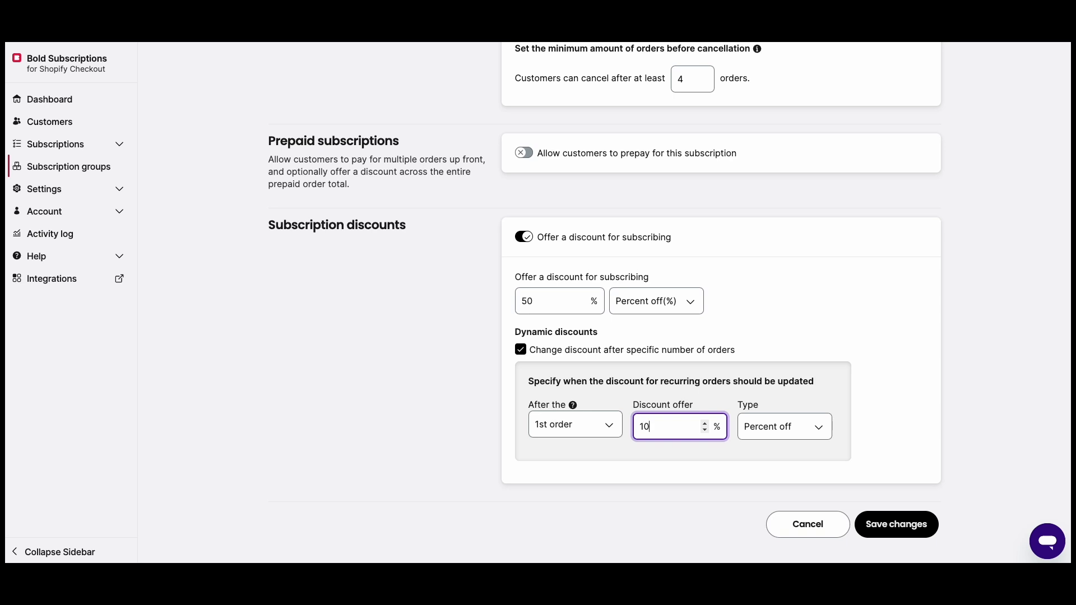
pyautogui.click(634, 471)
pyautogui.click(777, 435)
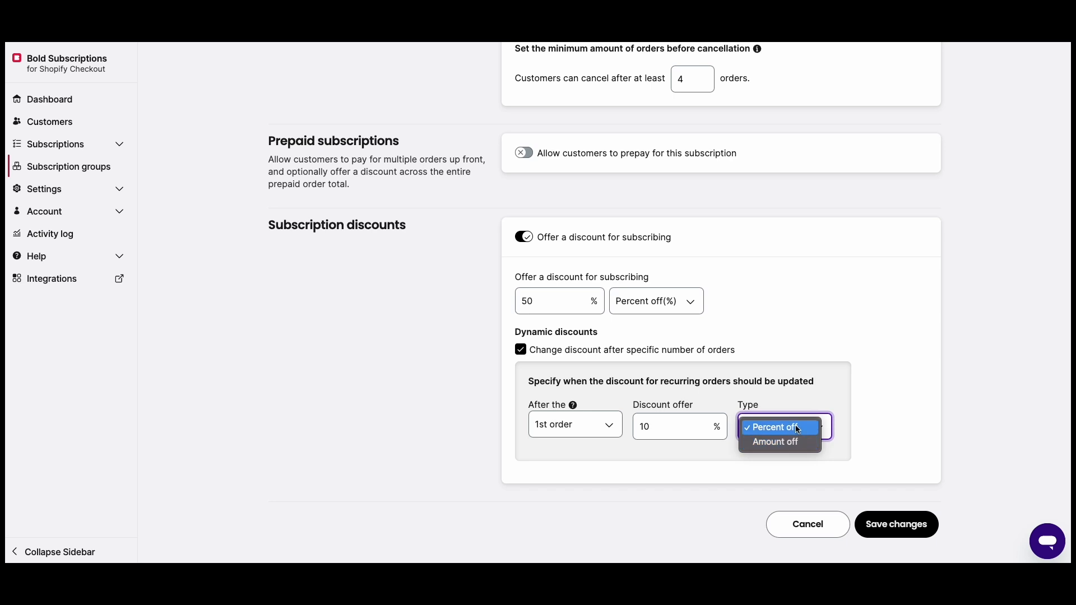
pyautogui.click(796, 431)
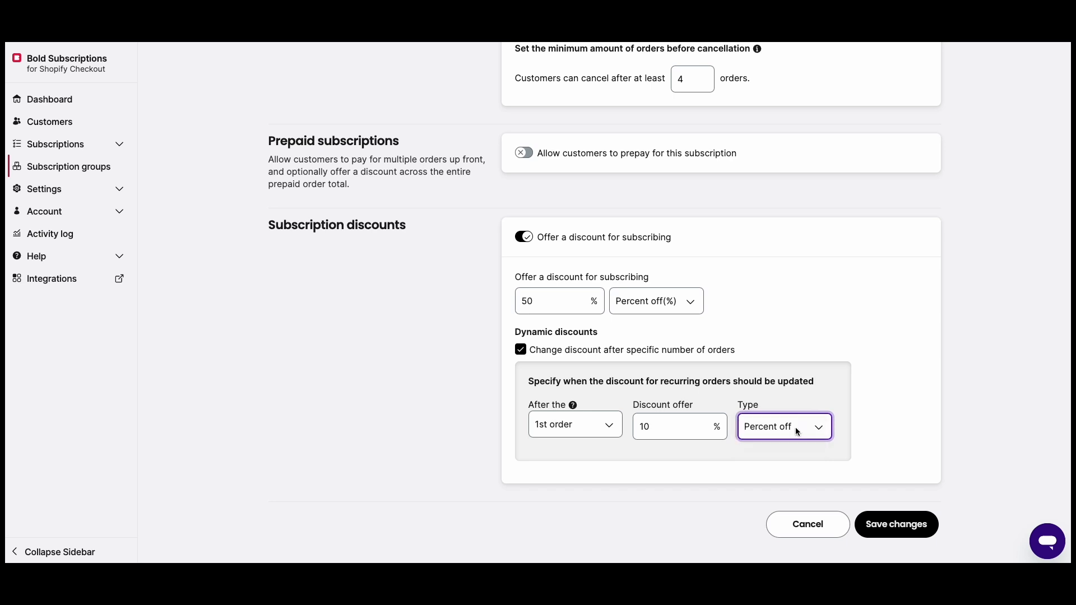
pyautogui.click(903, 525)
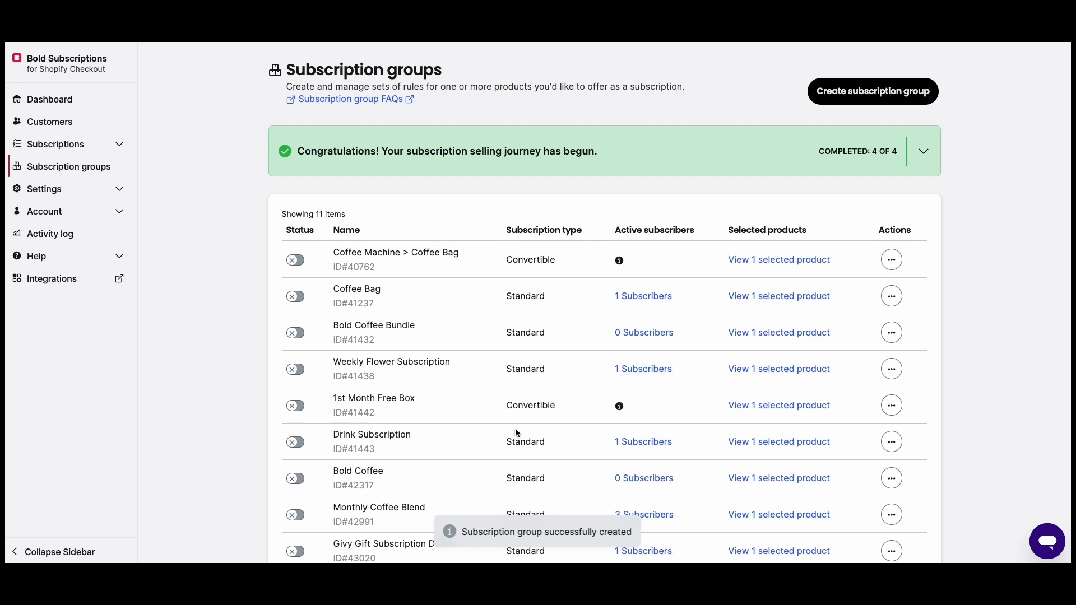
pyautogui.scroll(-4, 509, 429)
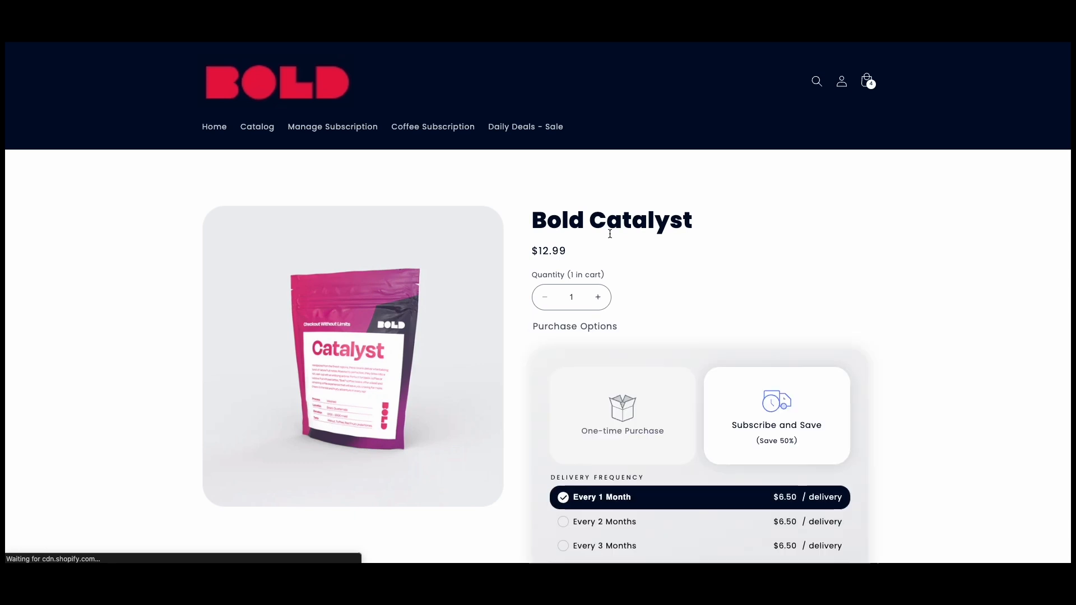
# - Add Bold Catalyst to the cart as a Subscribe and Save, Every 1 Month subscription
pyautogui.scroll(-2, 606, 234)
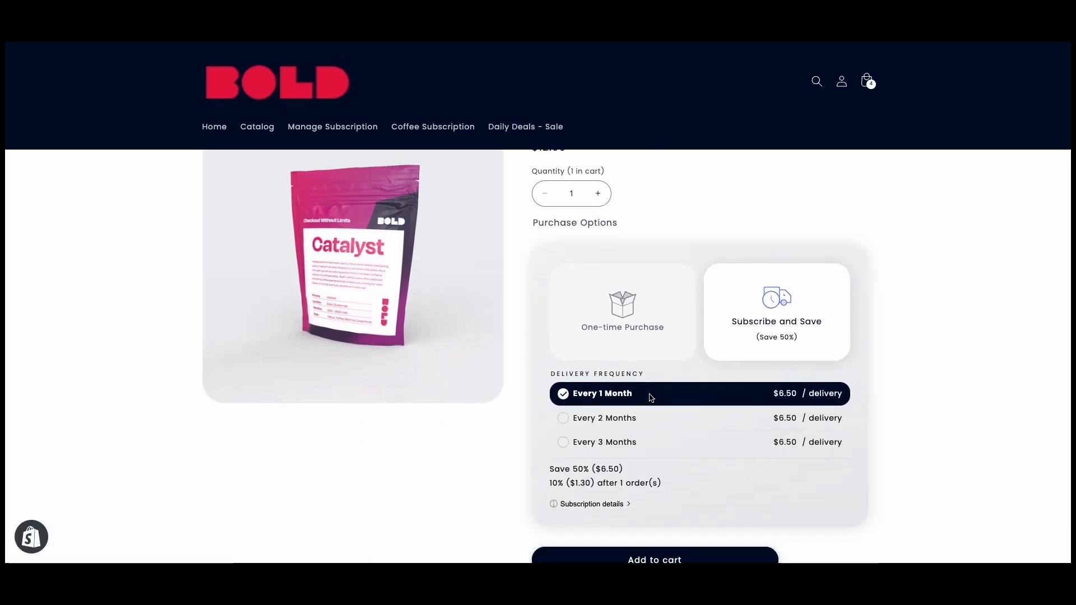
pyautogui.scroll(1, 648, 398)
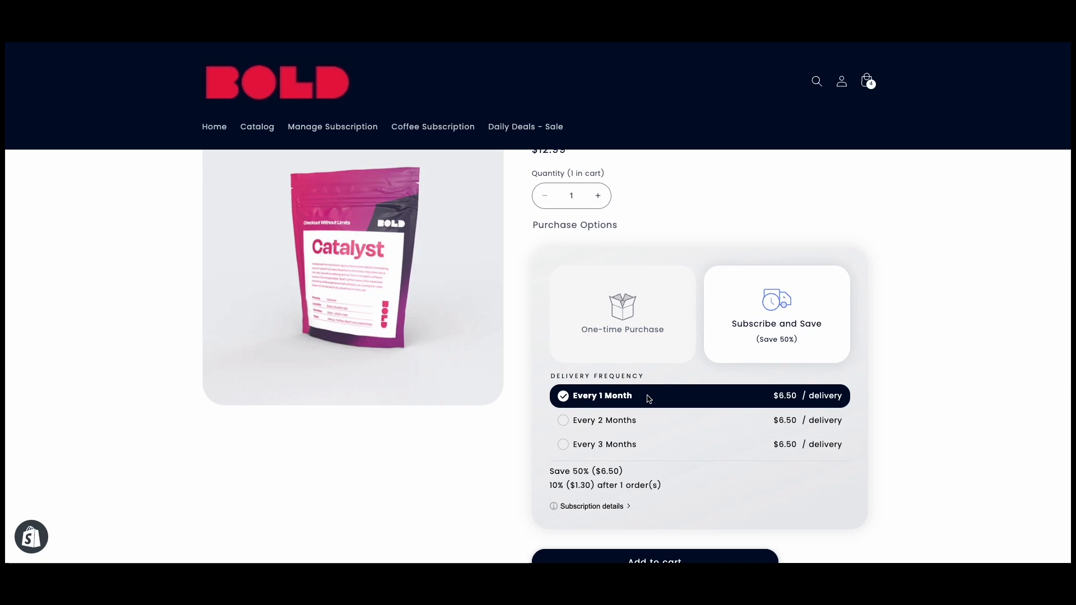
pyautogui.scroll(1, 649, 409)
pyautogui.scroll(-2, 730, 411)
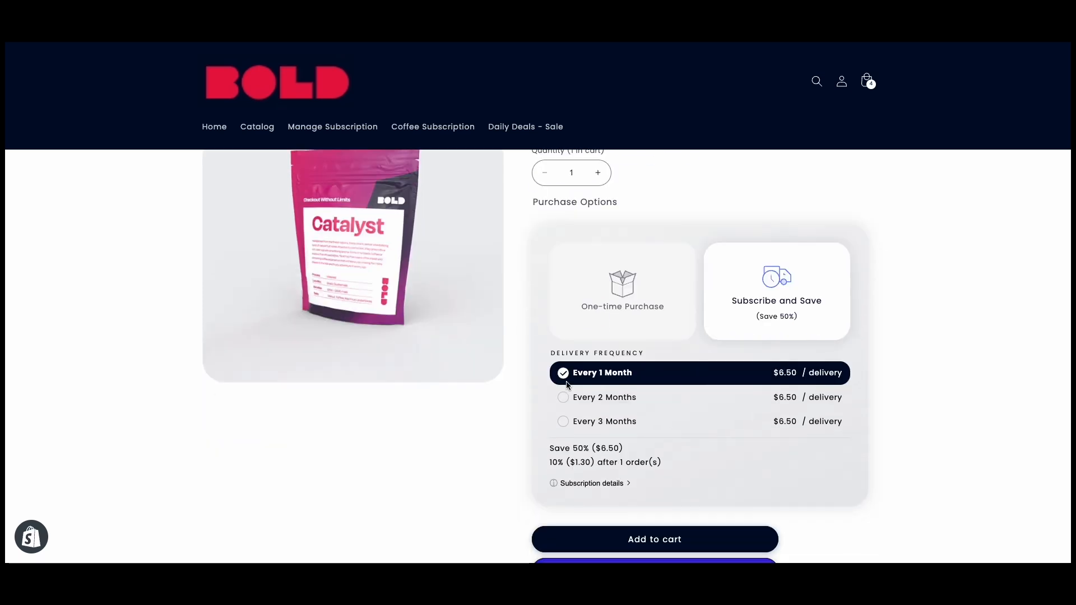
pyautogui.scroll(-2, 628, 388)
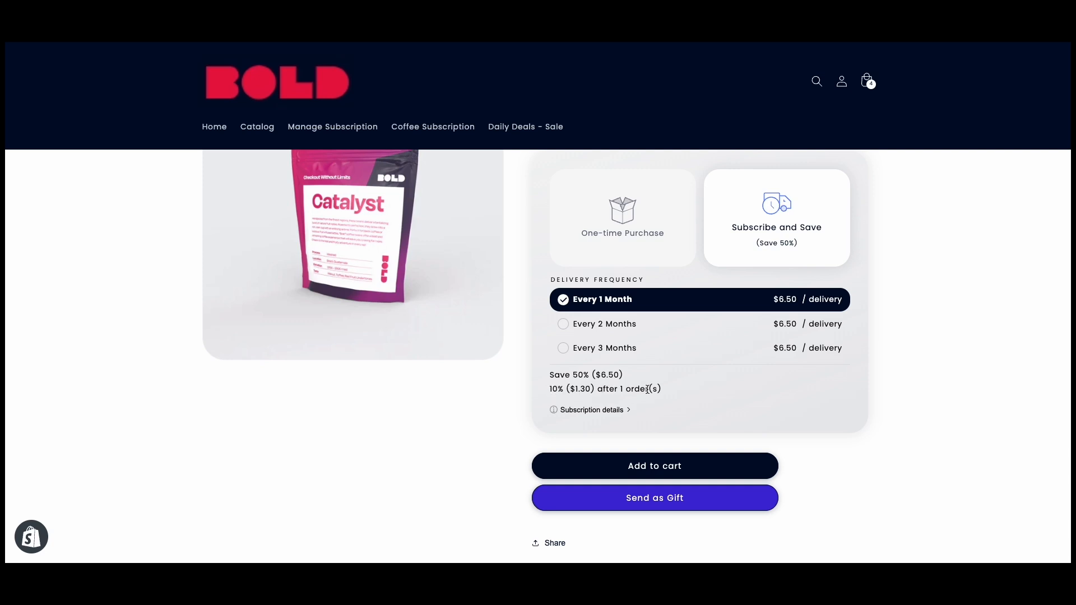
pyautogui.click(644, 462)
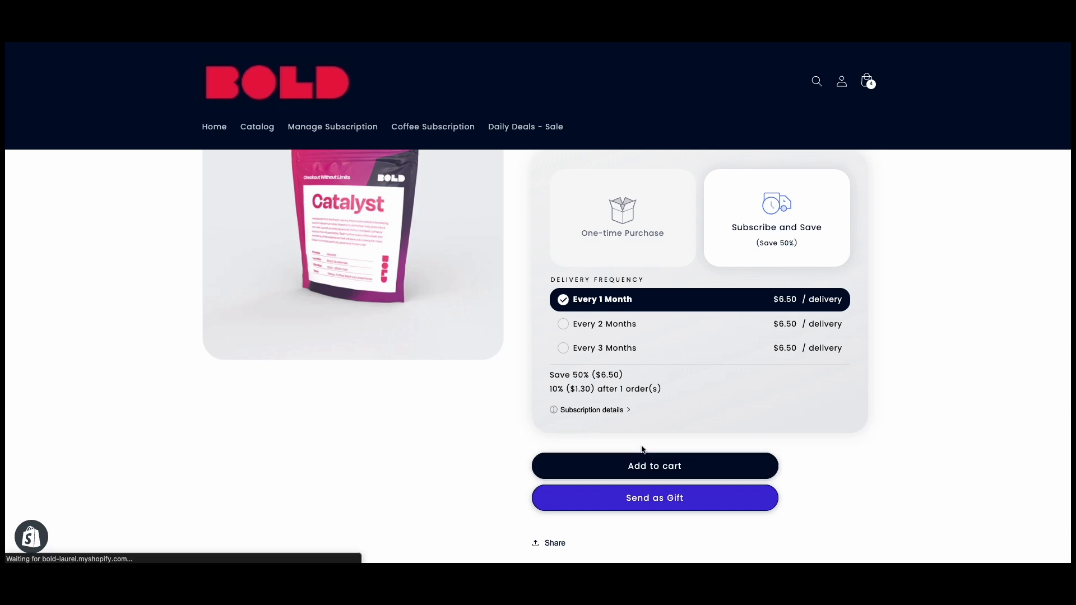
# - Remove the two extra cart items and check out with only Bold Catalyst
pyautogui.click(735, 373)
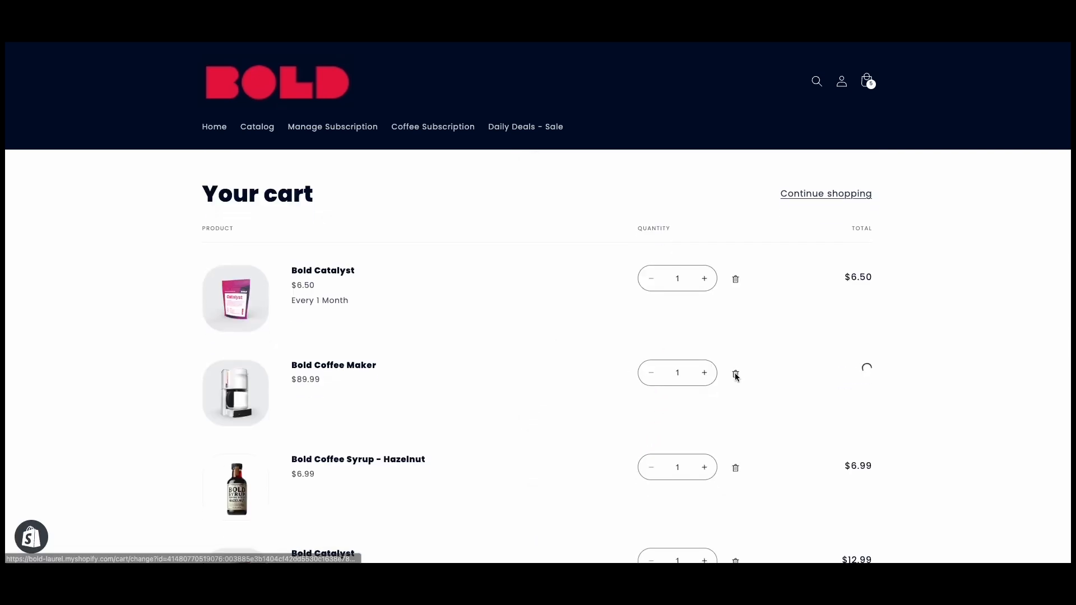
pyautogui.click(735, 374)
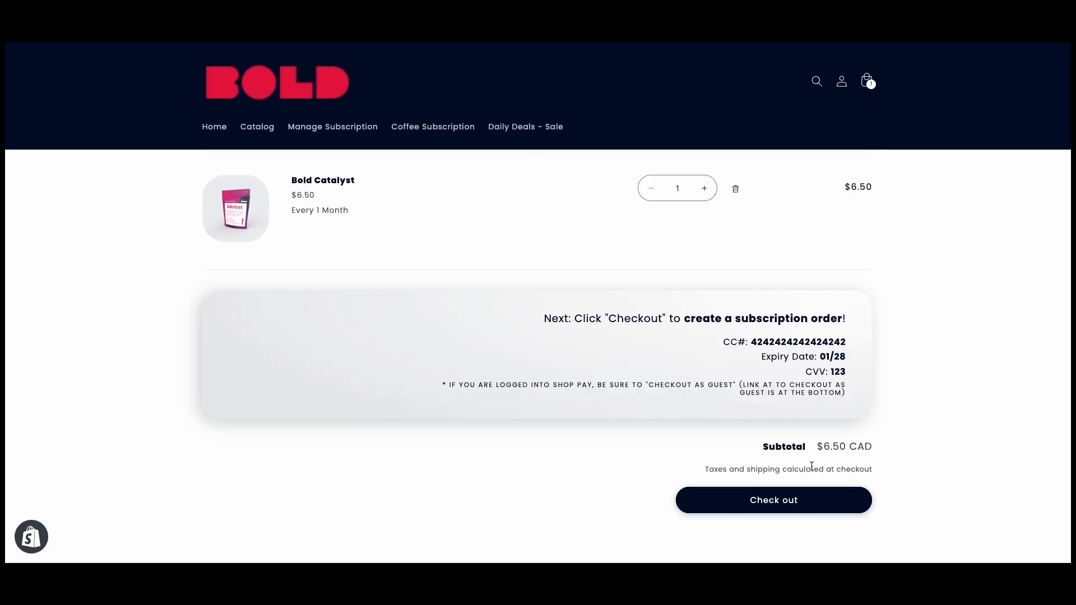
pyautogui.click(773, 499)
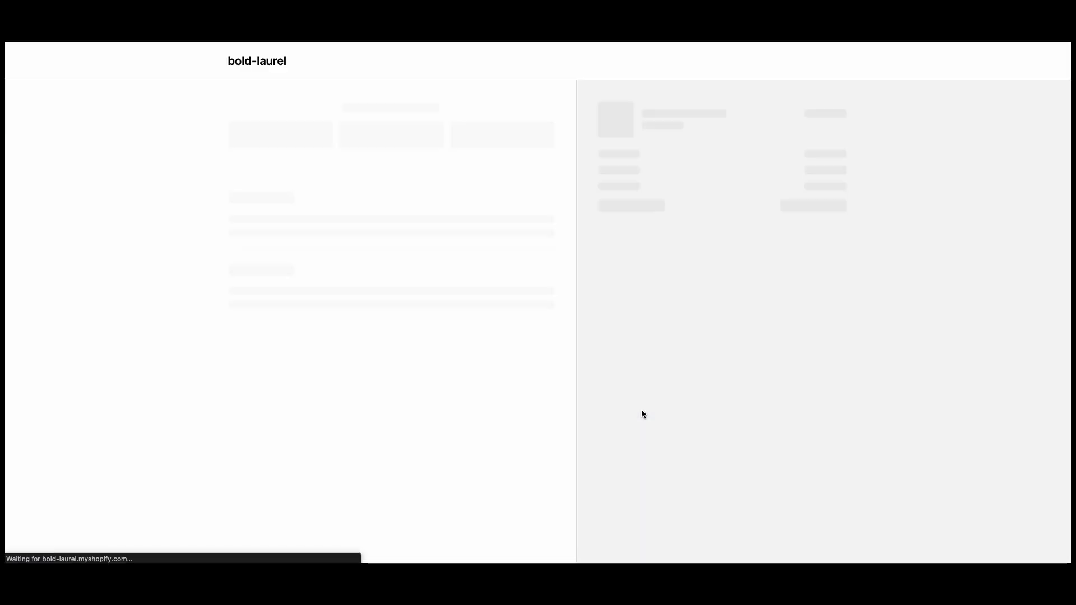
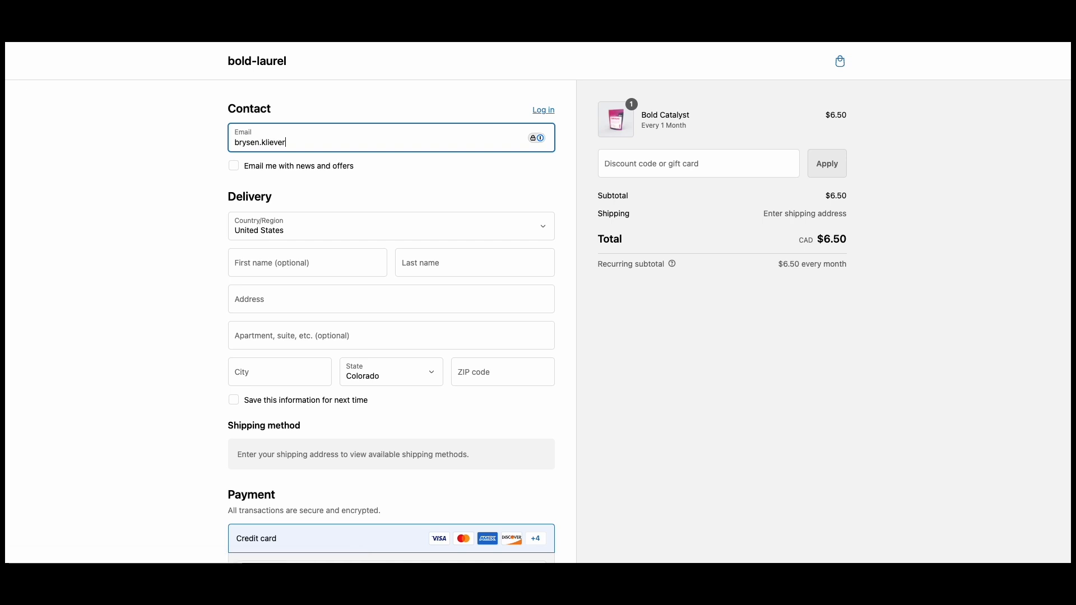
# - Enter the customer's email and first and last name, and begin the street address and city
pyautogui.press('Tab')
pyautogui.press('Tab')
pyautogui.press('Tab')
pyautogui.press('Tab')
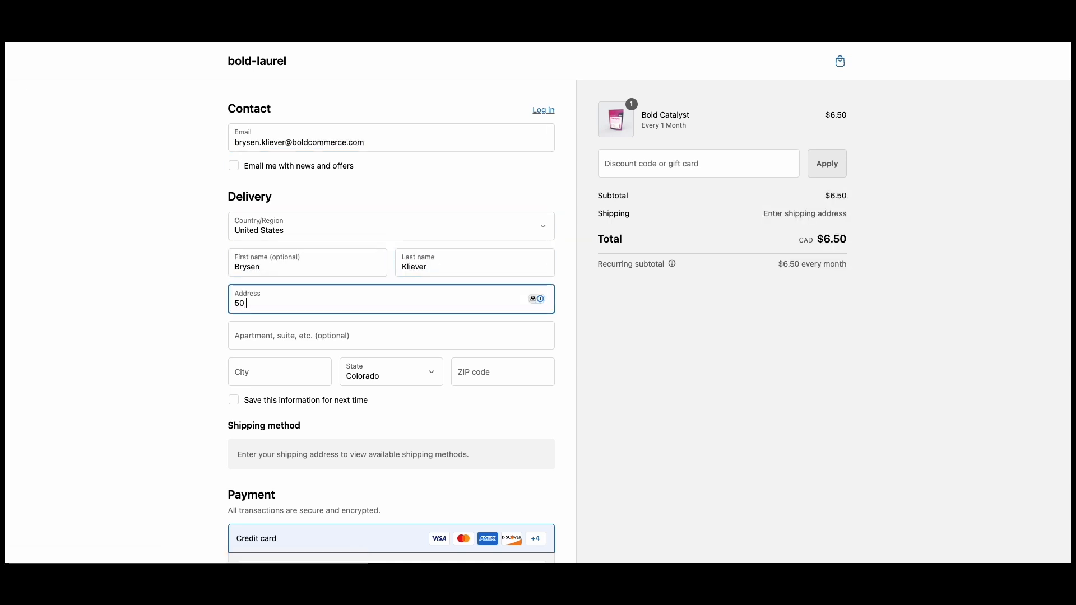
pyautogui.press('BackSpace')
pyautogui.scroll(-2, 251, 271)
pyautogui.click(251, 271)
pyautogui.write('Winni')
# - Set the country to Canada and enter the street address, city, province Manitoba and postal code
pyautogui.click(273, 128)
pyautogui.scroll(20, 274, 126)
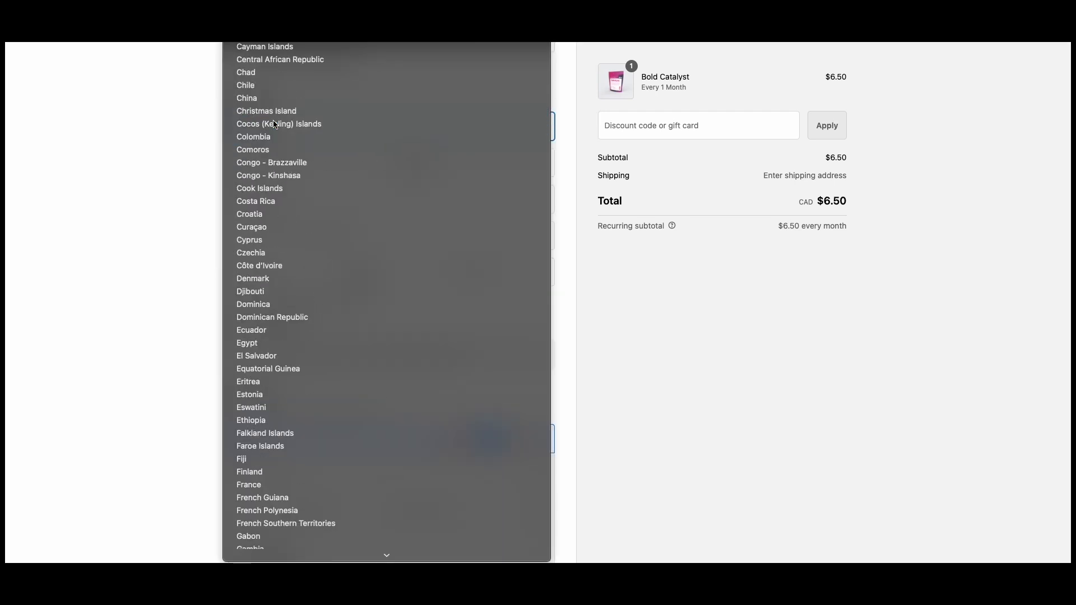
pyautogui.click(274, 125)
pyautogui.click(274, 206)
pyautogui.press('Tab')
pyautogui.press('Tab')
pyautogui.write('Winnipeg')
pyautogui.press('Tab')
pyautogui.click(382, 273)
pyautogui.click(382, 297)
pyautogui.click(491, 269)
pyautogui.write('R2J 2S9')
pyautogui.scroll(-4, 297, 310)
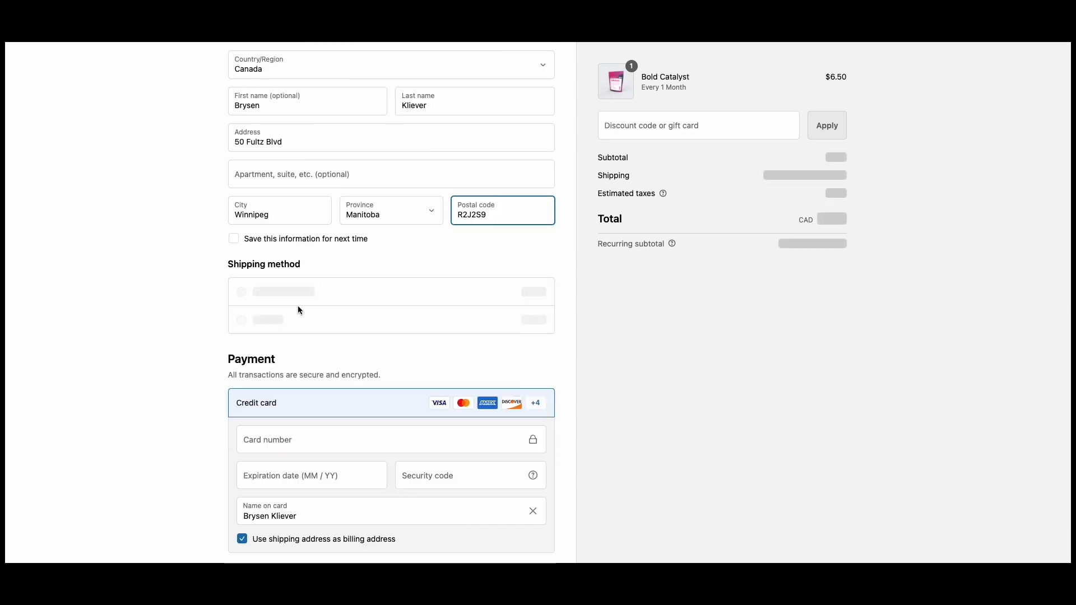
# - Enter the test card number, expiry date and security code, then place the order
pyautogui.click(245, 343)
pyautogui.write('4242424242 4242 4242')
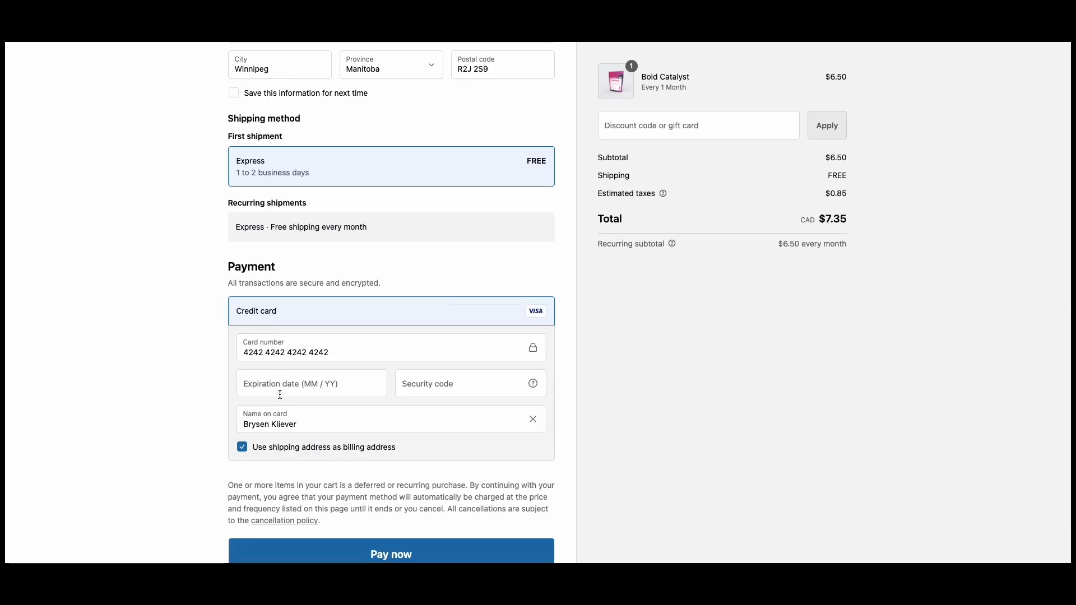
pyautogui.click(276, 390)
pyautogui.write('103')
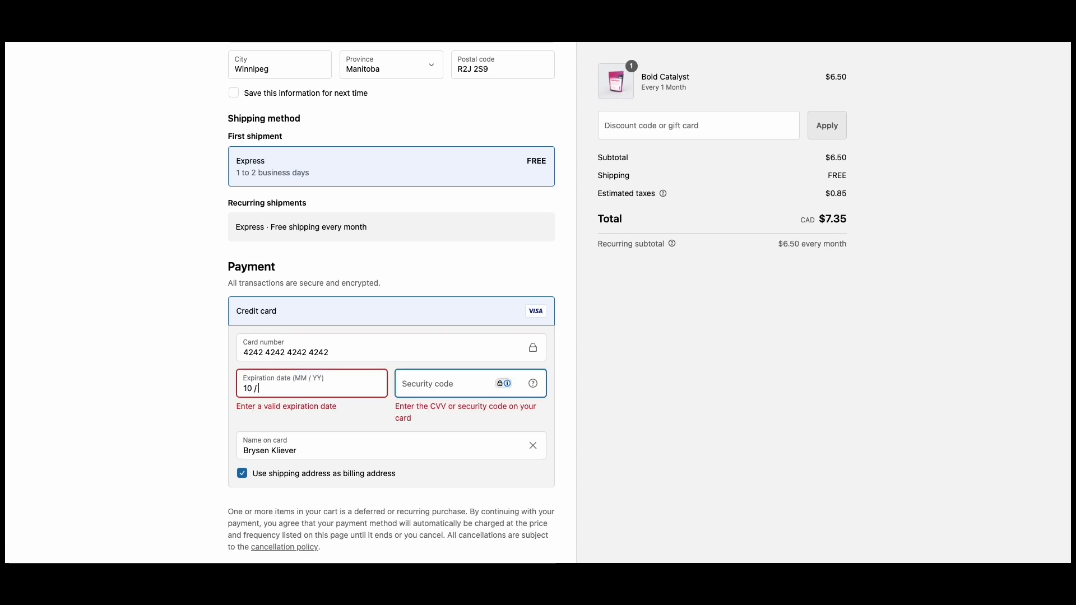
pyautogui.write('6')
pyautogui.press('Tab')
pyautogui.write('123')
pyautogui.click(286, 389)
pyautogui.press('BackSpace')
pyautogui.press('BackSpace')
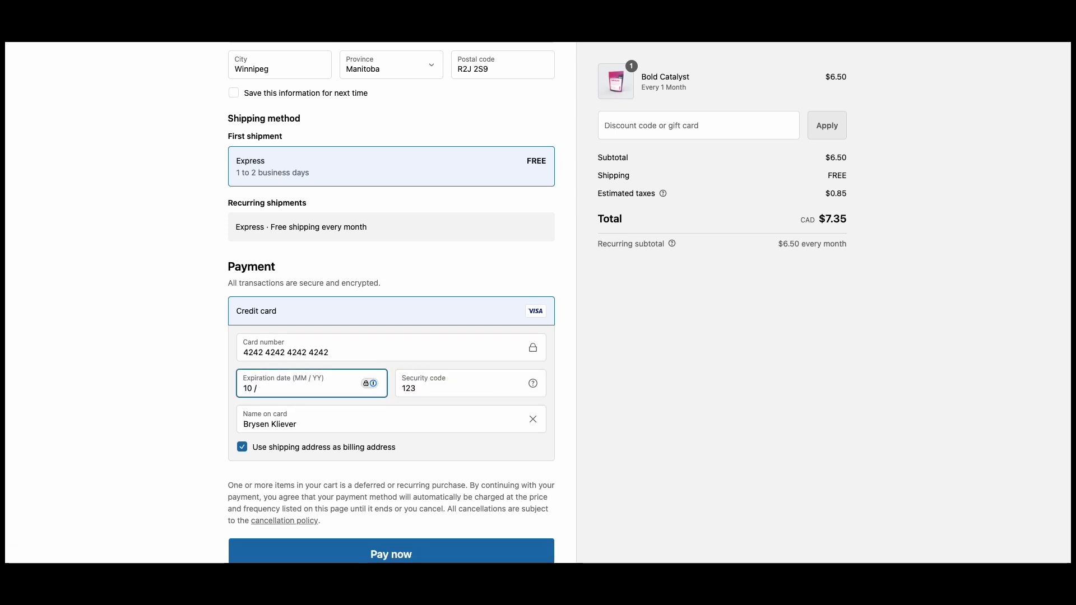
pyautogui.write('26')
pyautogui.scroll(-1, 295, 416)
pyautogui.press('Return')
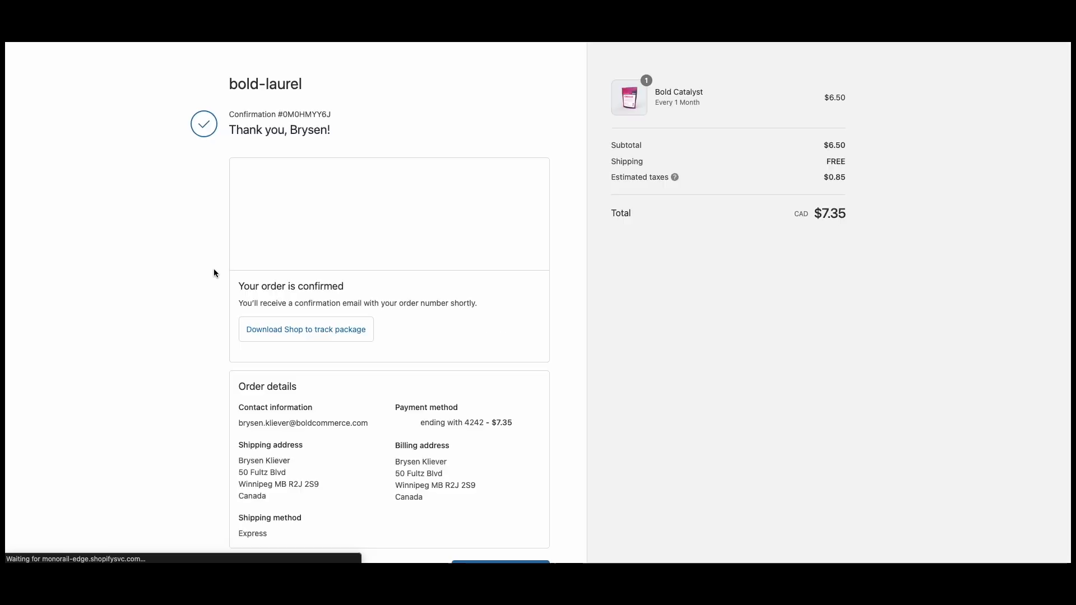
# - Go to Manage your subscription and sign in with the customer's email
pyautogui.scroll(-2, 270, 339)
pyautogui.click(275, 352)
pyautogui.click(499, 419)
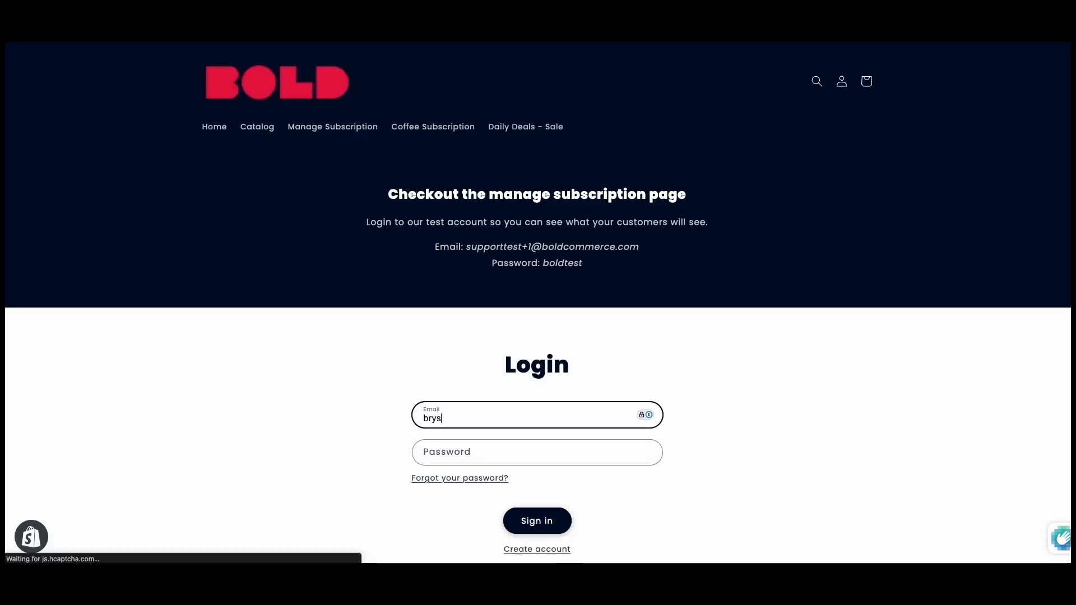
pyautogui.press('Tab')
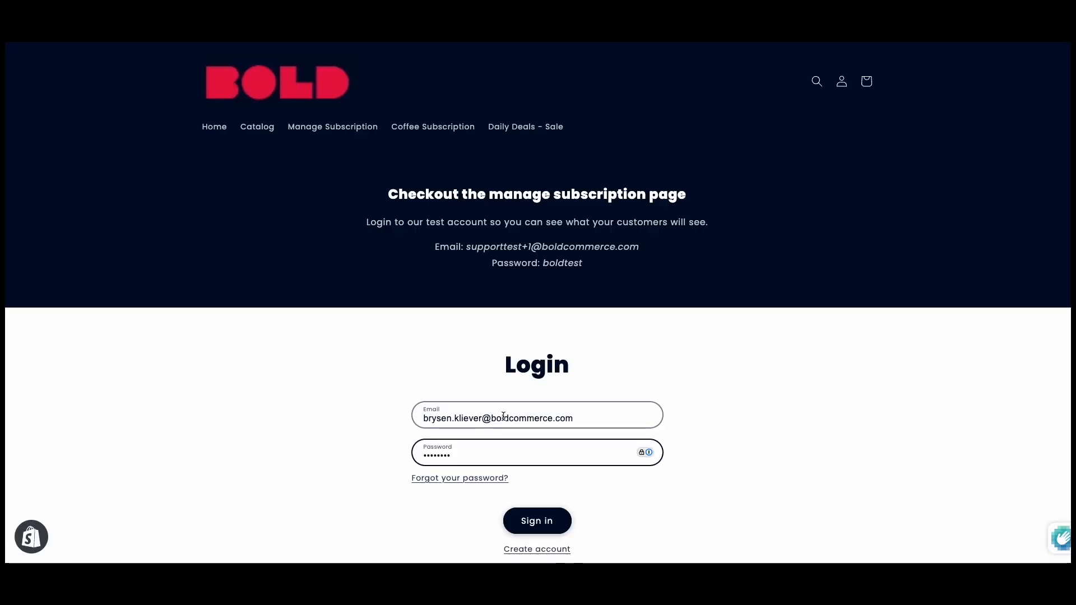
pyautogui.press('Return')
# - Open My Subscriptions and view Bold Catalyst's upcoming orders and Cancel subscription section
pyautogui.click(292, 251)
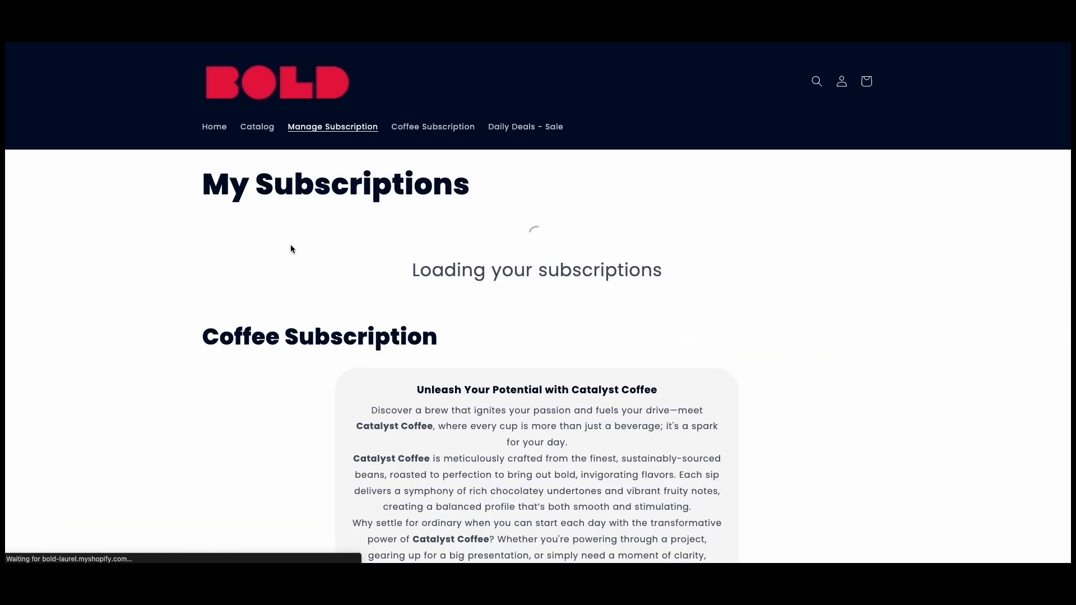
pyautogui.scroll(-3, 335, 294)
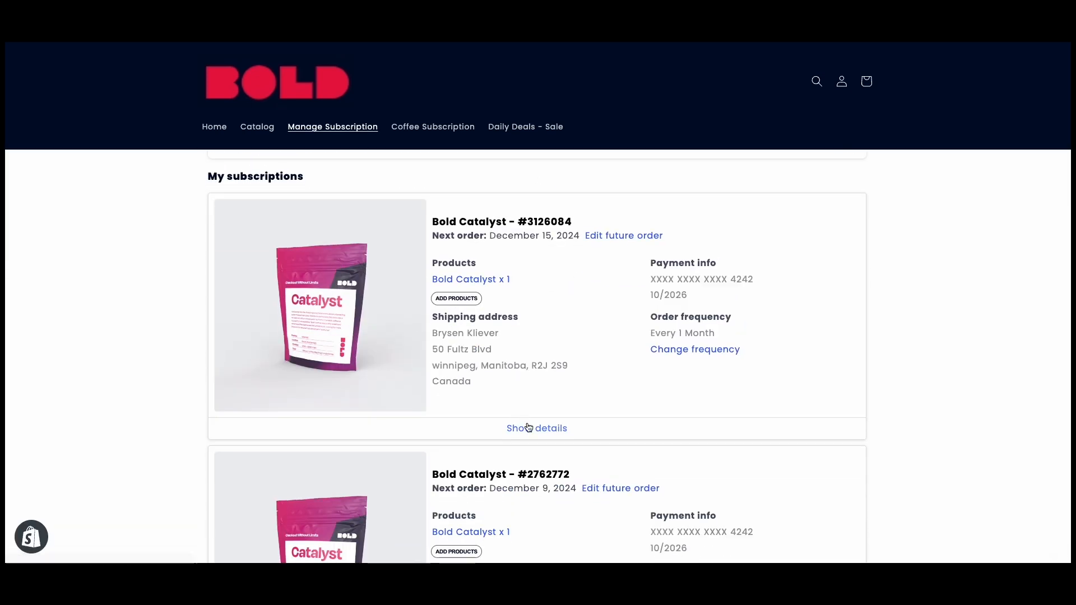
pyautogui.click(523, 427)
pyautogui.scroll(-3, 381, 390)
pyautogui.click(307, 389)
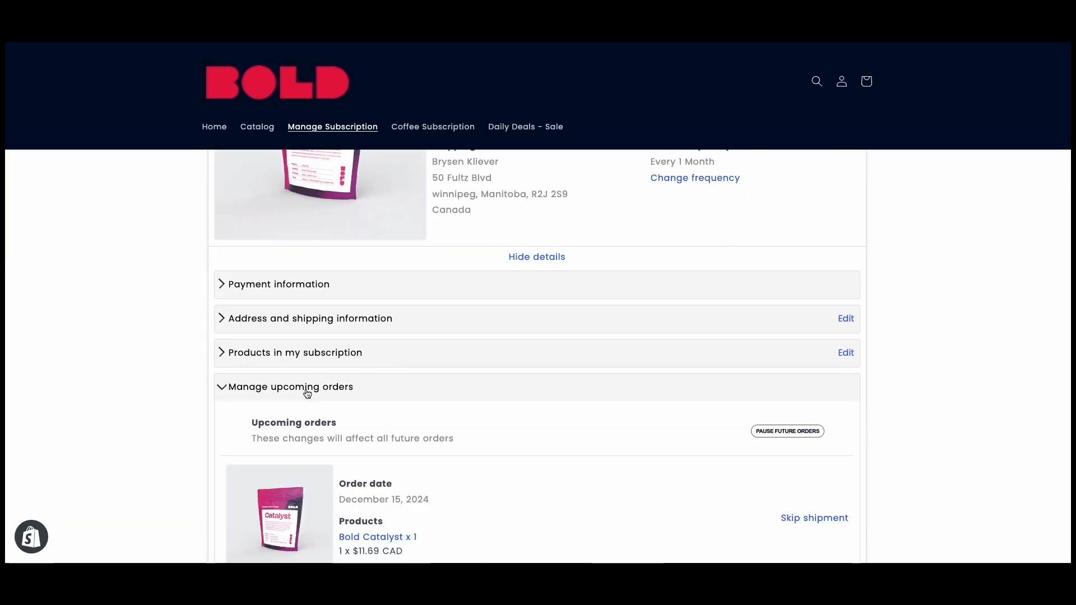
pyautogui.scroll(-2, 384, 401)
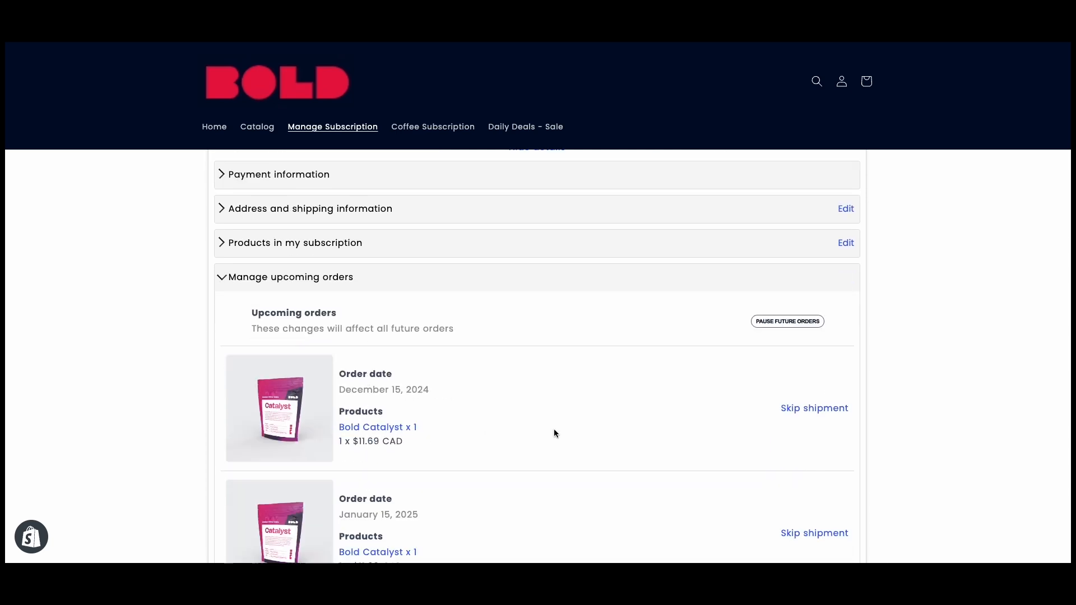
pyautogui.scroll(2, 387, 413)
pyautogui.click(336, 367)
pyautogui.scroll(3, 387, 381)
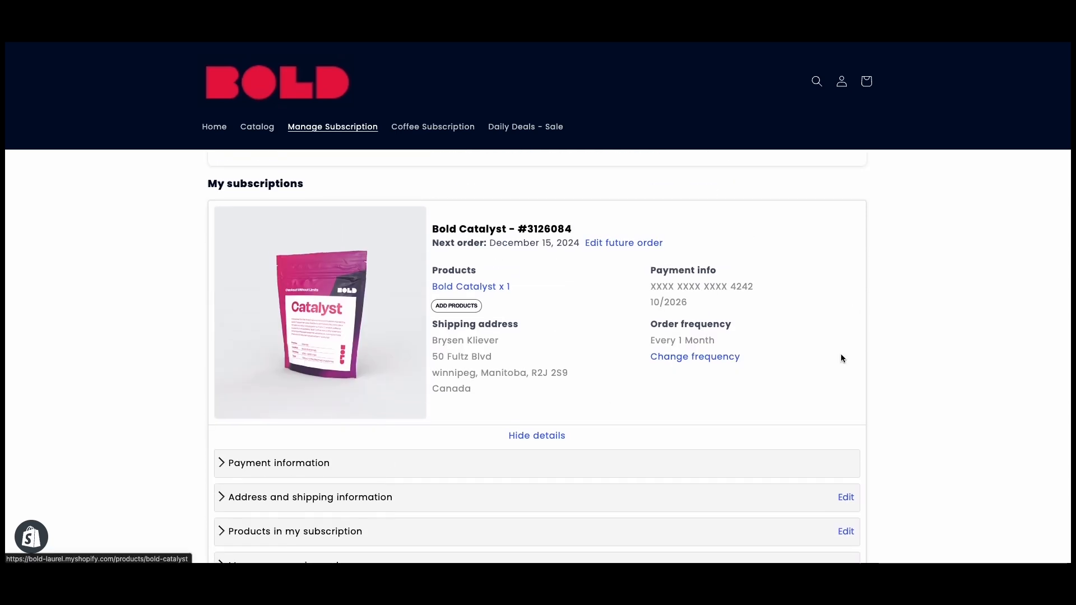
pyautogui.scroll(-4, 416, 372)
pyautogui.click(361, 417)
pyautogui.scroll(-1, 335, 395)
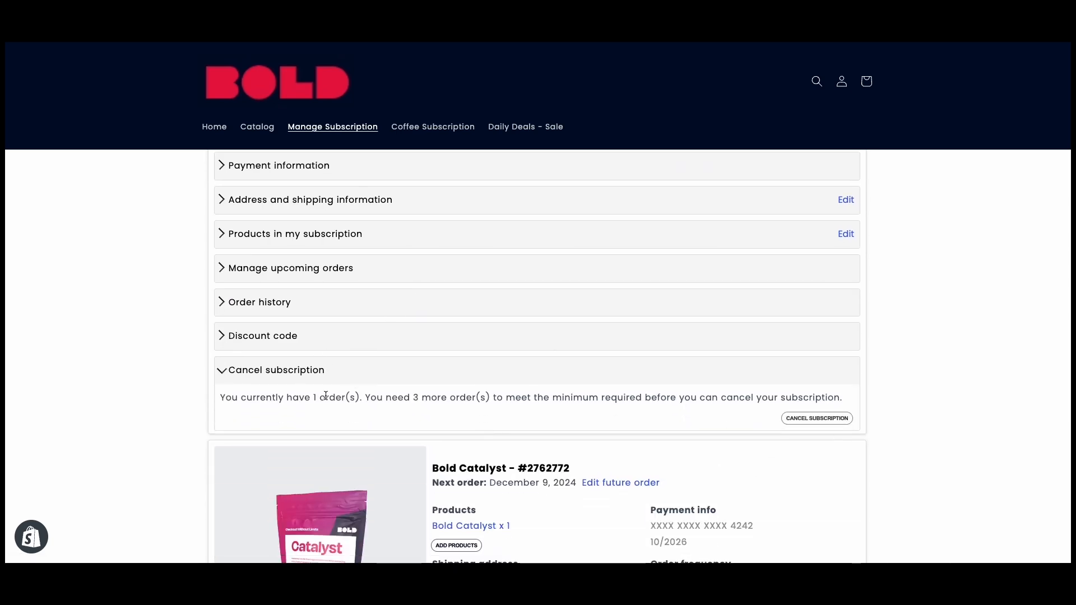